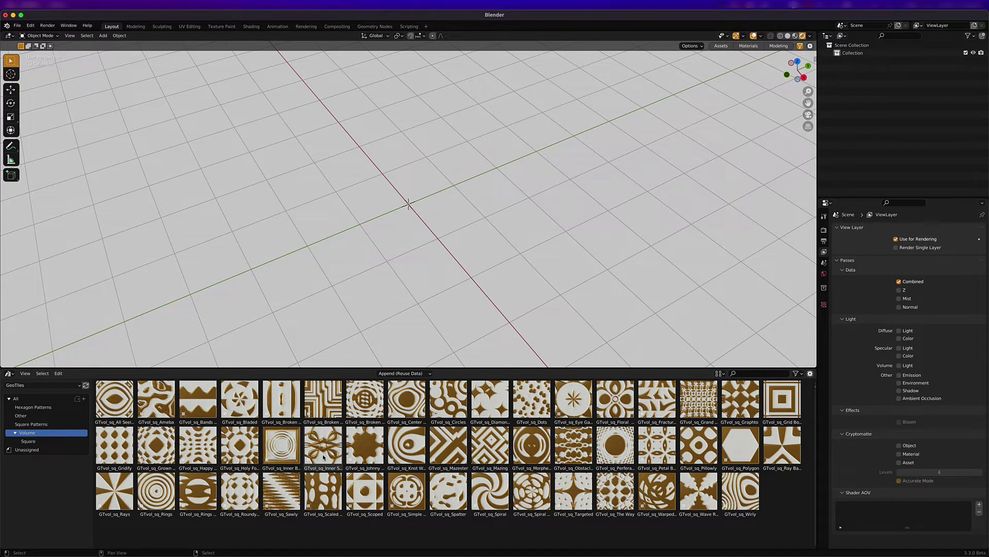
Add the GTvol_sq_Inner See volume tile at the scene origin, view it from above and show its modifier settings.
left_click_drag(324, 457, 430, 211)
scroll(429, 210, "up", 7)
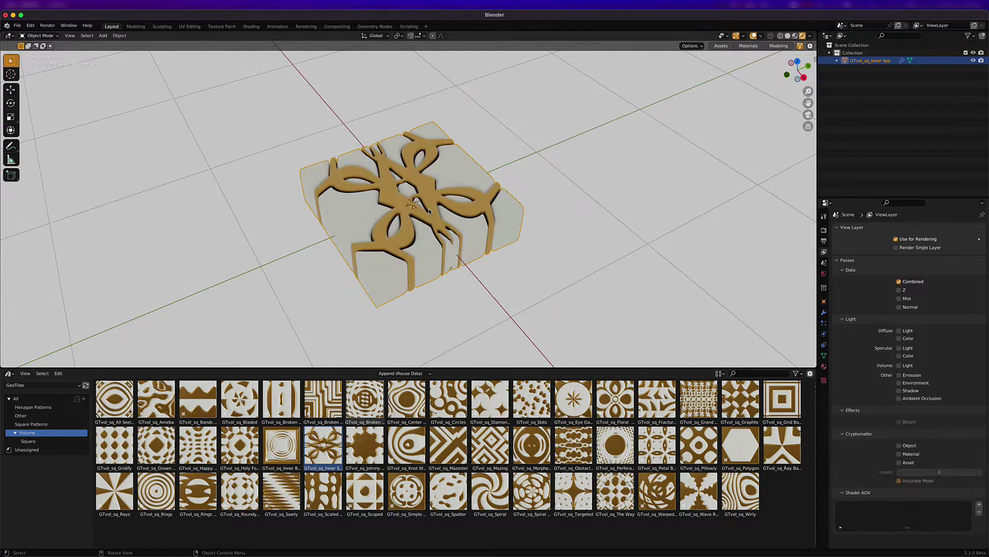
middle_click_drag(429, 211, 400, 241)
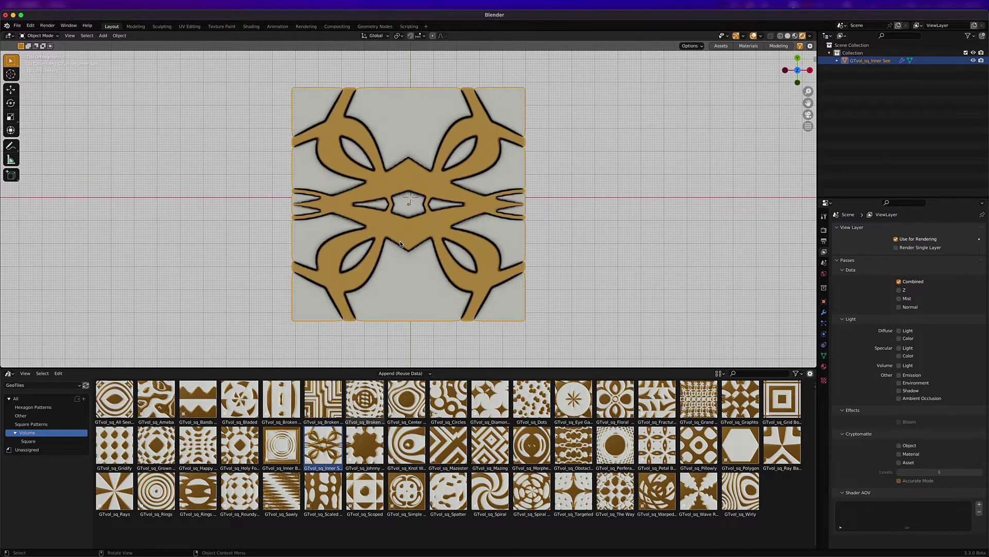
left_click(824, 312)
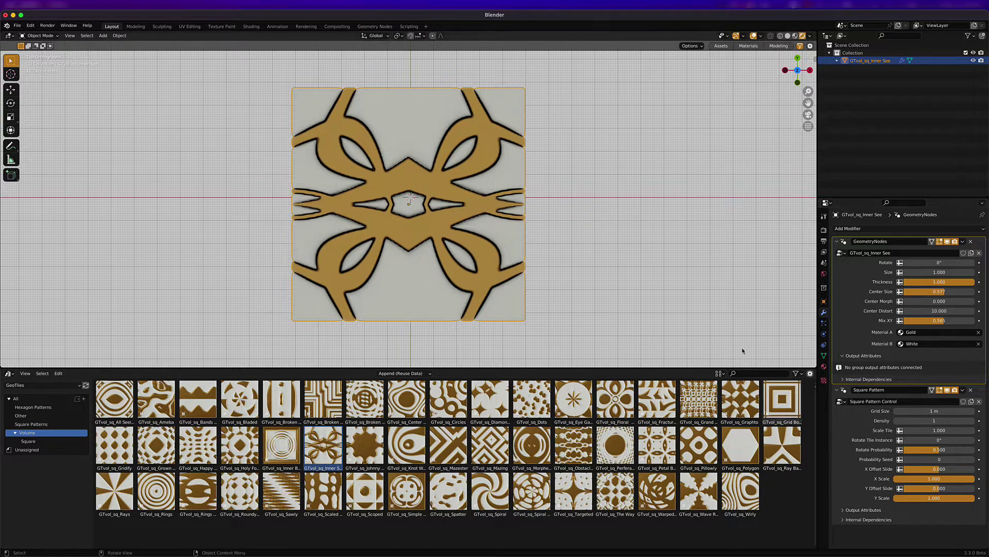
scroll(605, 268, "down", 3)
scroll(605, 268, "down", 1)
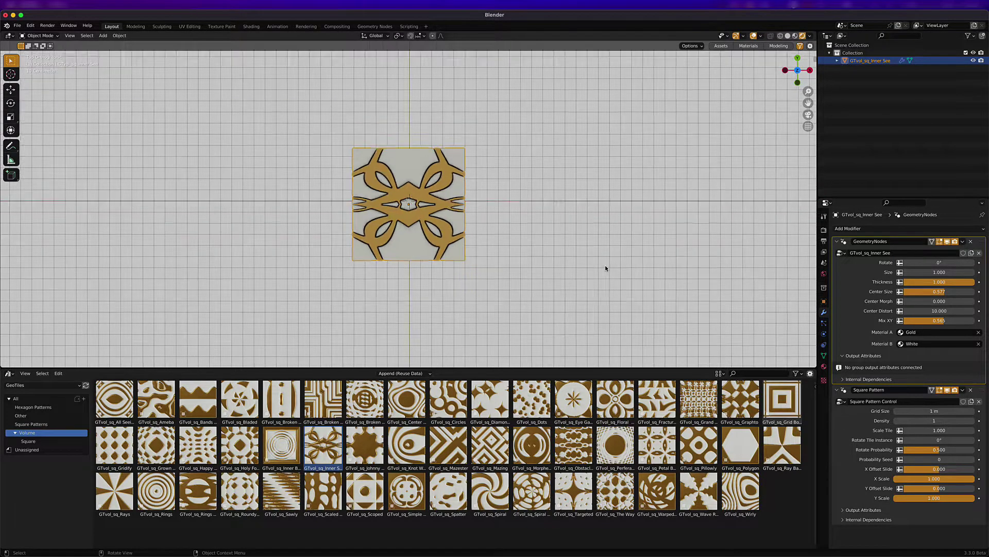
scroll(606, 268, "down", 1)
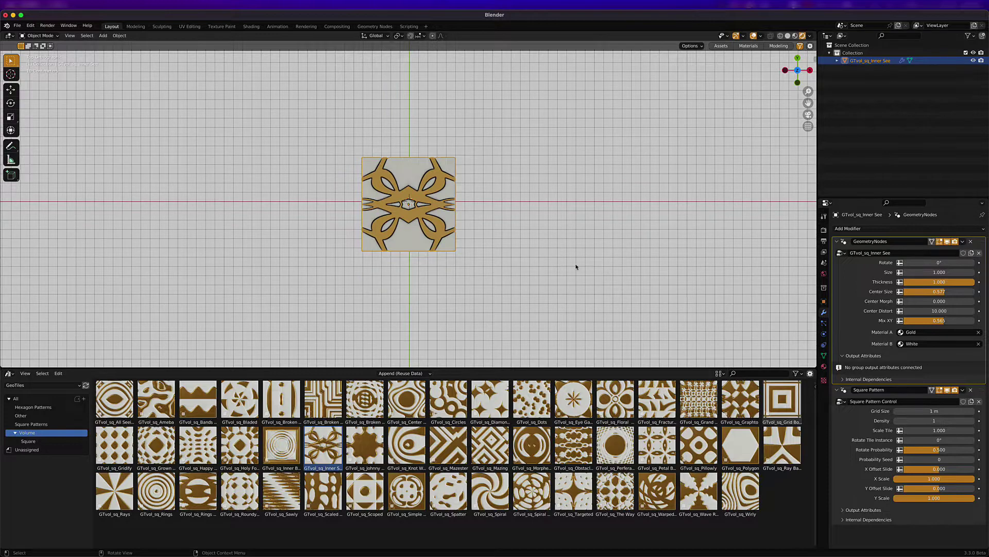
scroll(445, 232, "up", 5)
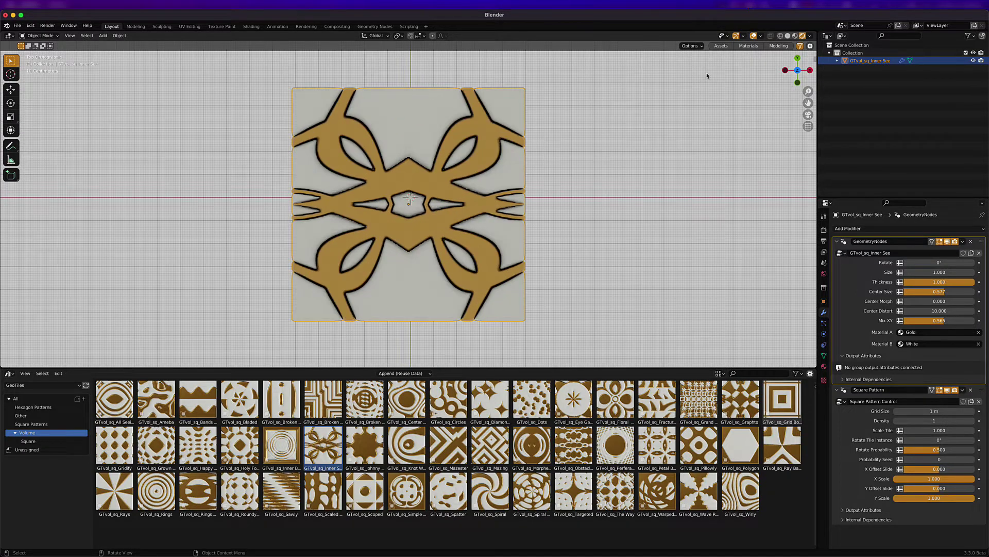
Display the wireframe overlay and examine the tile's mesh topology in perspective and from above.
left_click(761, 36)
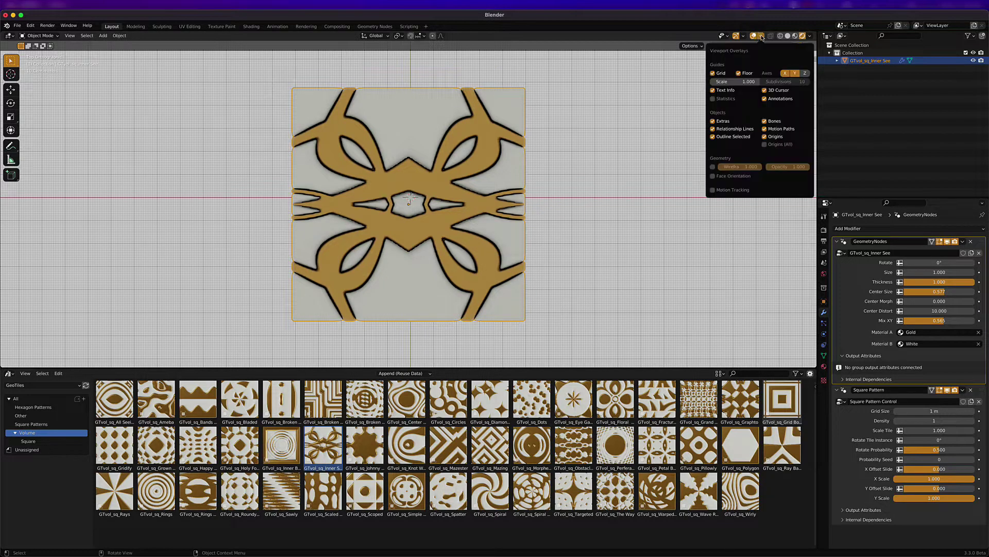
left_click(713, 167)
middle_click_drag(647, 203, 516, 212)
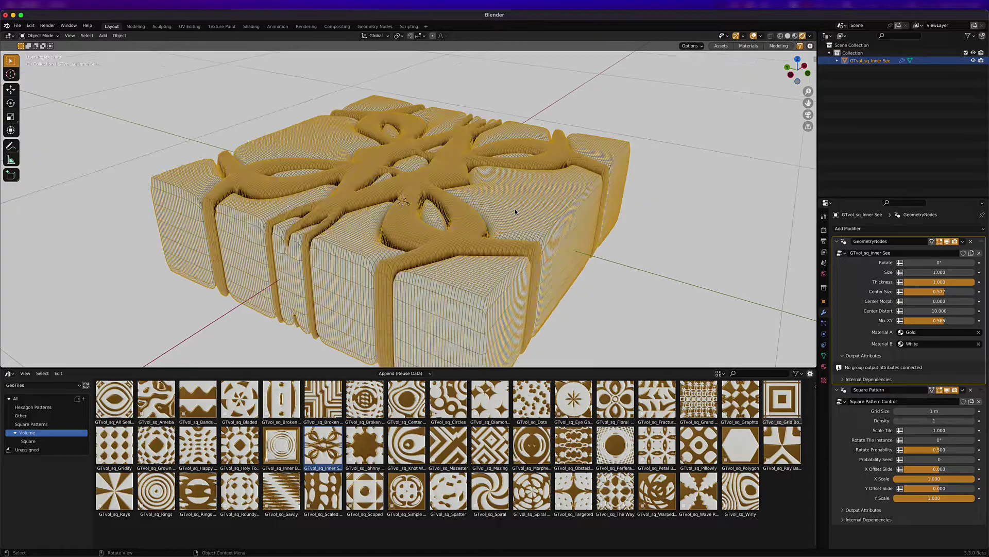
middle_click_drag(663, 200, 554, 232)
key("KP_7")
scroll(553, 232, "down", 3)
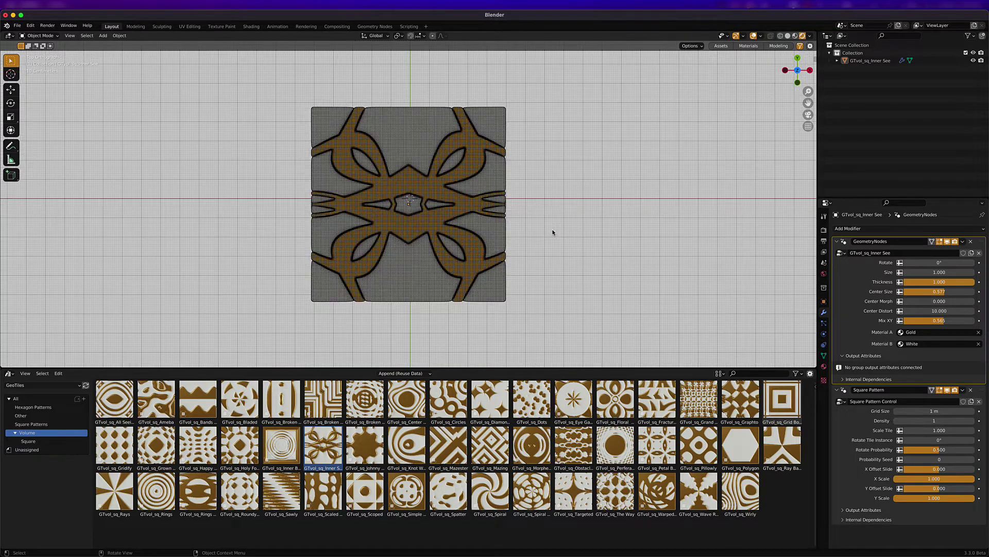
scroll(553, 232, "down", 1)
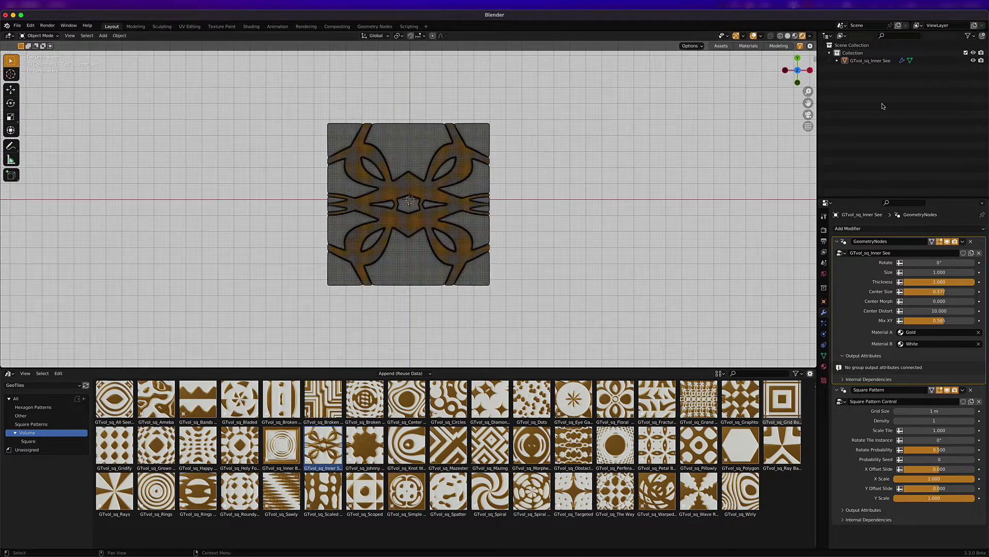
Turn off the wireframe overlay and check the clean pattern from above.
left_click(762, 36)
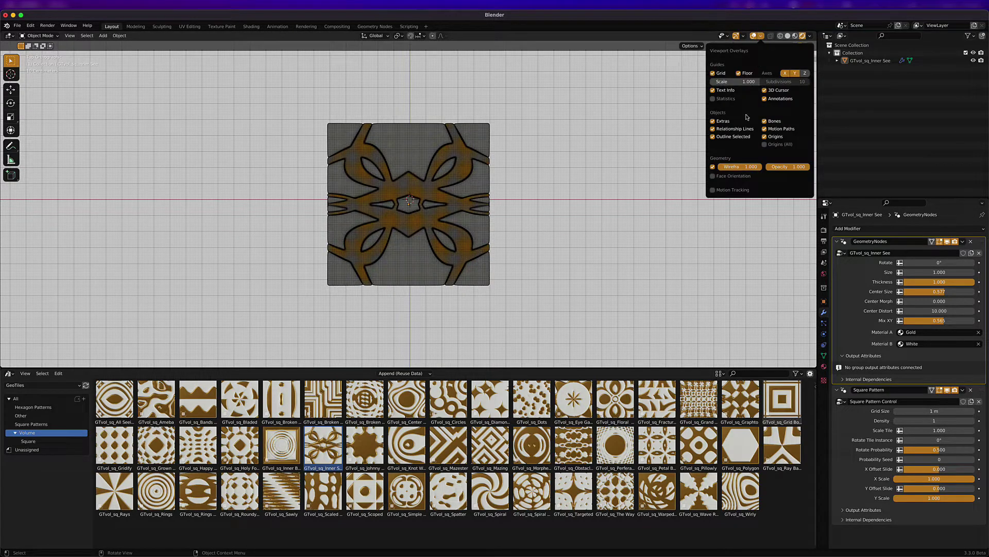
left_click(713, 168)
scroll(557, 255, "up", 1)
scroll(558, 255, "up", 2)
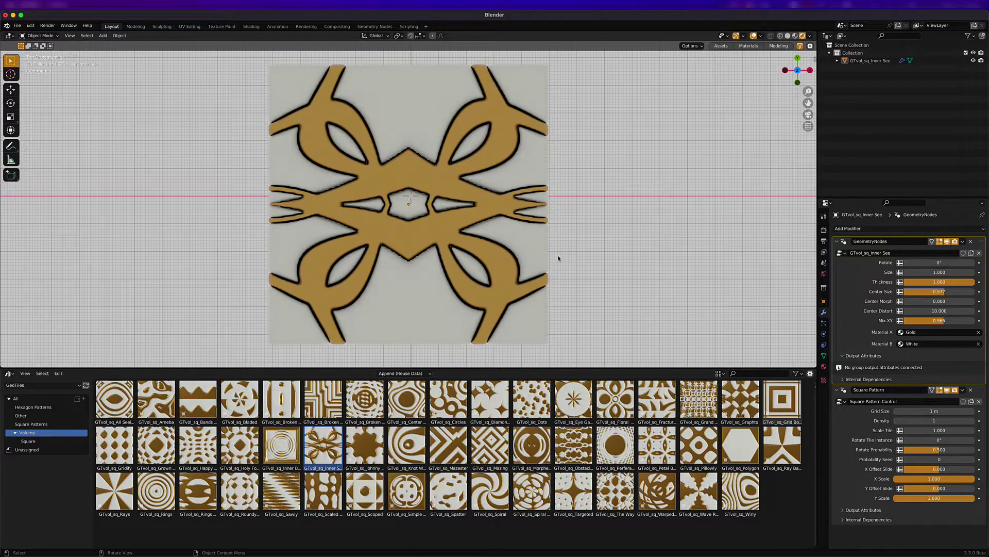
scroll(558, 258, "down", 2)
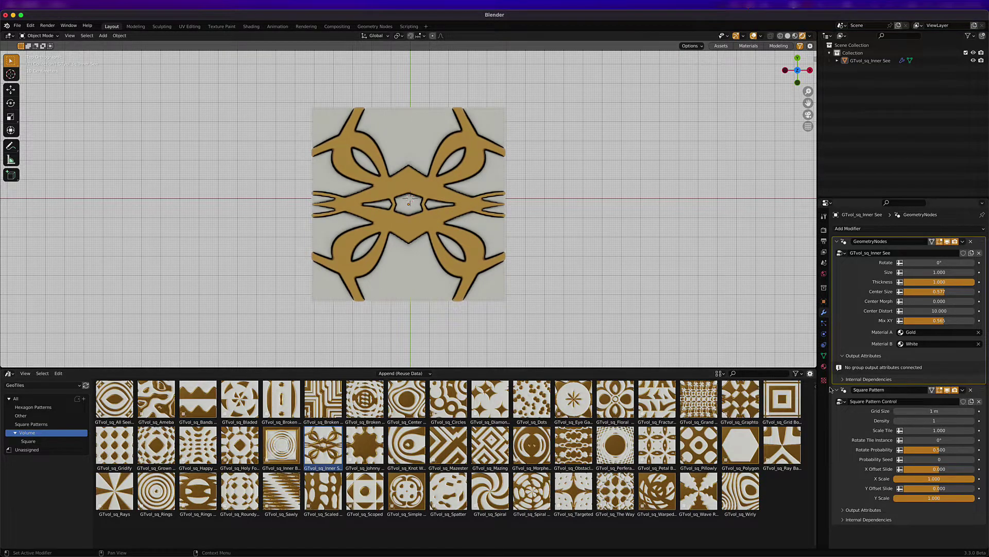
Set the Square Pattern modifier's Density to 2, and raise it to 4.
left_click(927, 420)
key("Return")
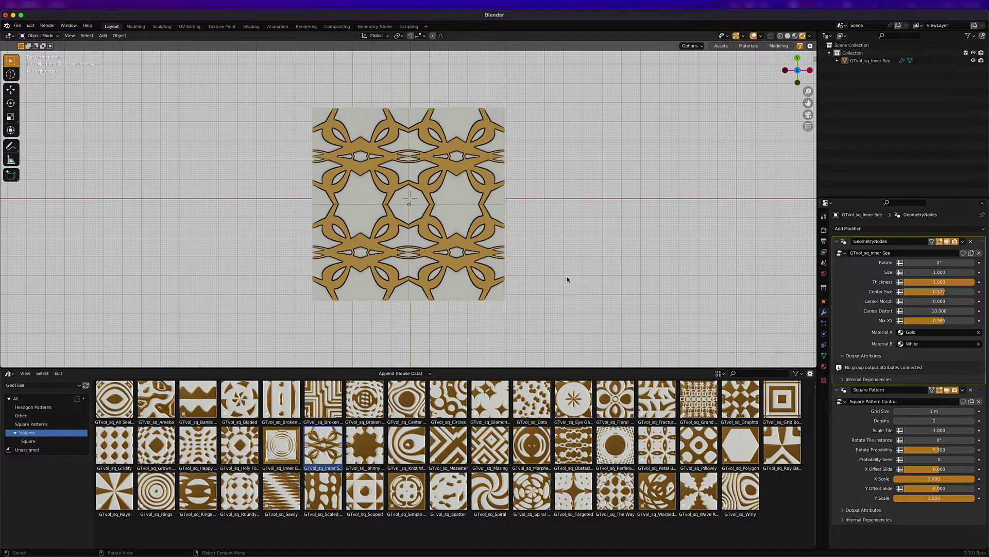
left_click(953, 421)
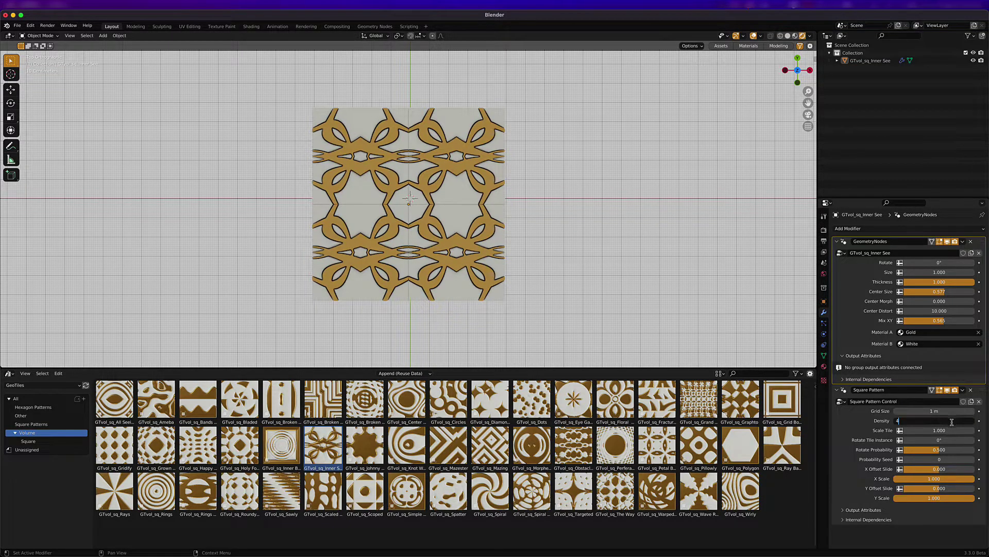
type("4")
key("Return")
Set the Square Pattern modifier's Grid Size to 3 m and inspect the tiled pattern from above.
left_click(943, 411)
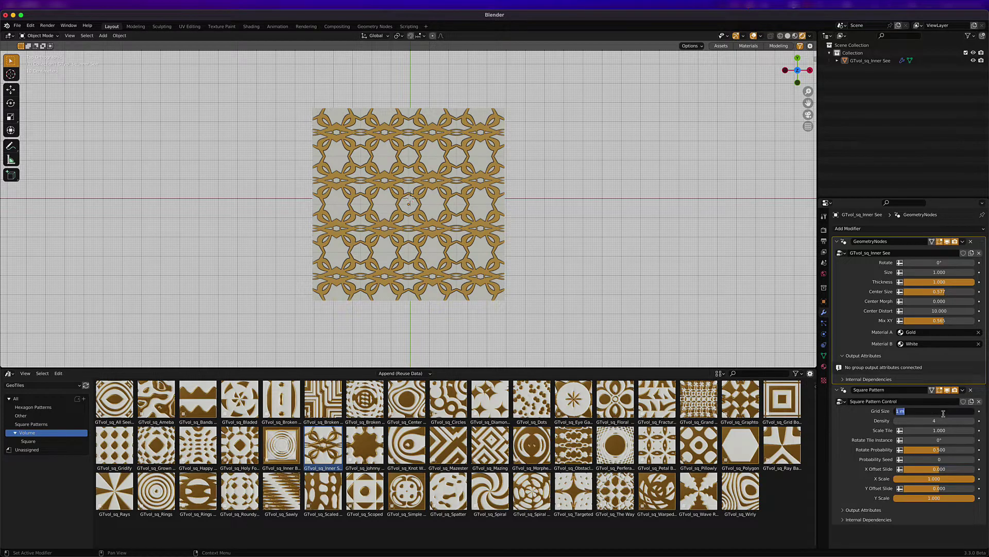
type("3")
key("Return")
scroll(431, 259, "down", 5)
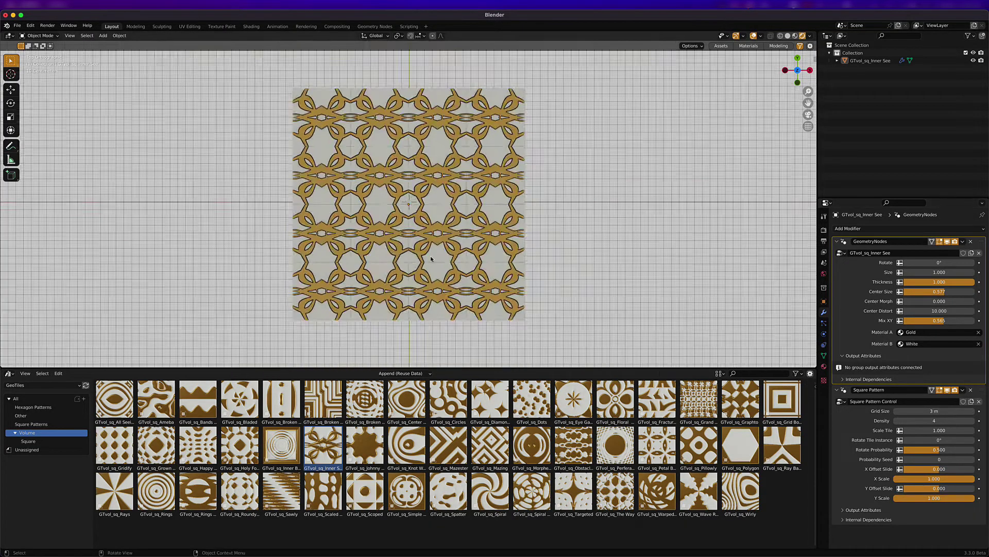
mouse_move(431, 258)
middle_mouse_down()
mouse_move(492, 197)
mouse_move(433, 250)
middle_mouse_up()
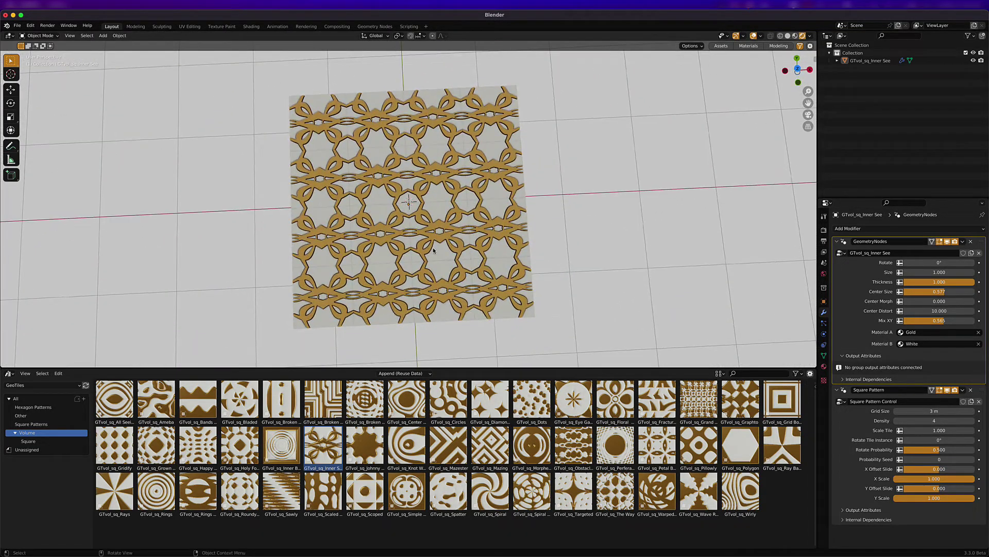
key("KP_7")
scroll(434, 247, "up", 2)
scroll(434, 247, "down", 1)
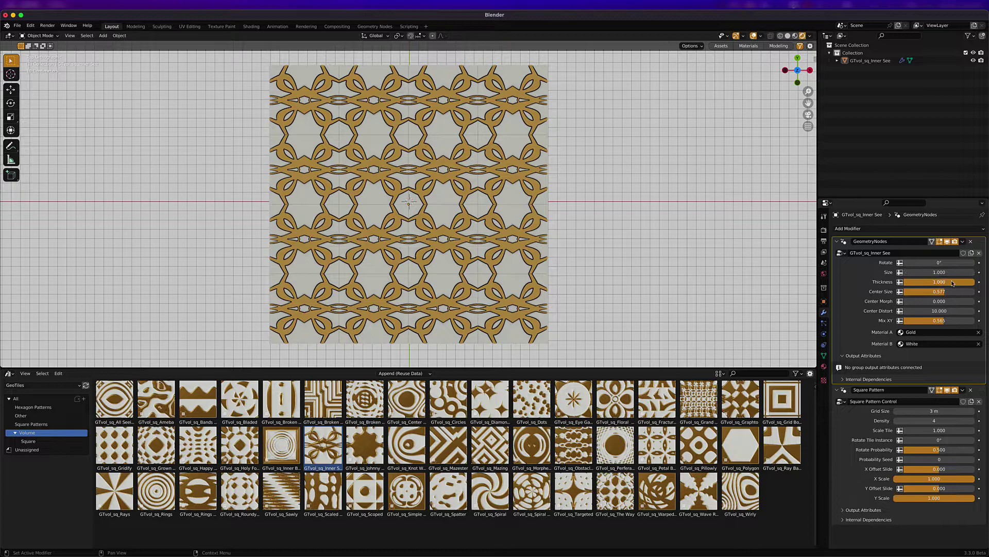
Try a Center Size of 0.642 on the tile and inspect the changed pattern up close in perspective.
mouse_move(942, 292)
left_mouse_down()
mouse_move(962, 292)
mouse_move(937, 291)
mouse_move(949, 291)
left_mouse_up()
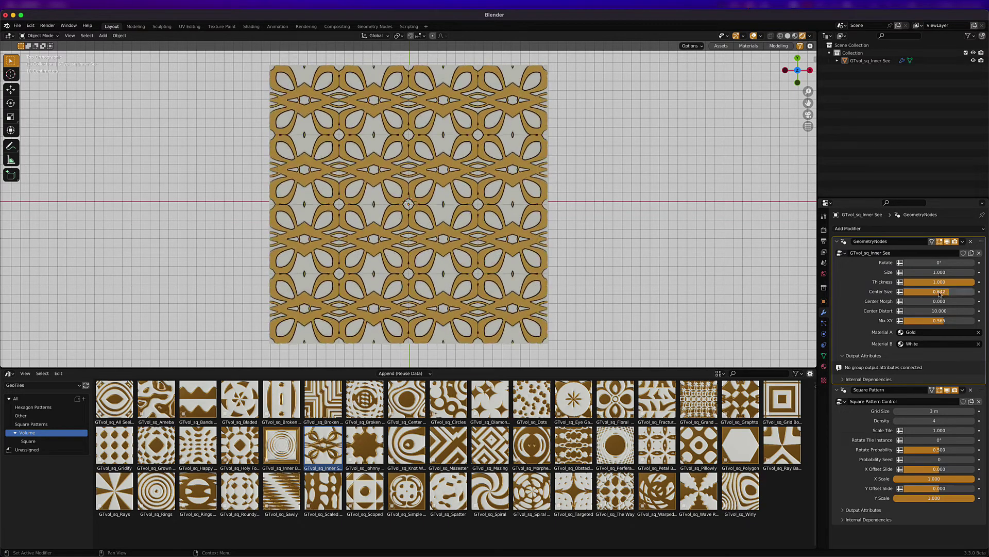
middle_click_drag(463, 247, 448, 222)
scroll(496, 203, "up", 4)
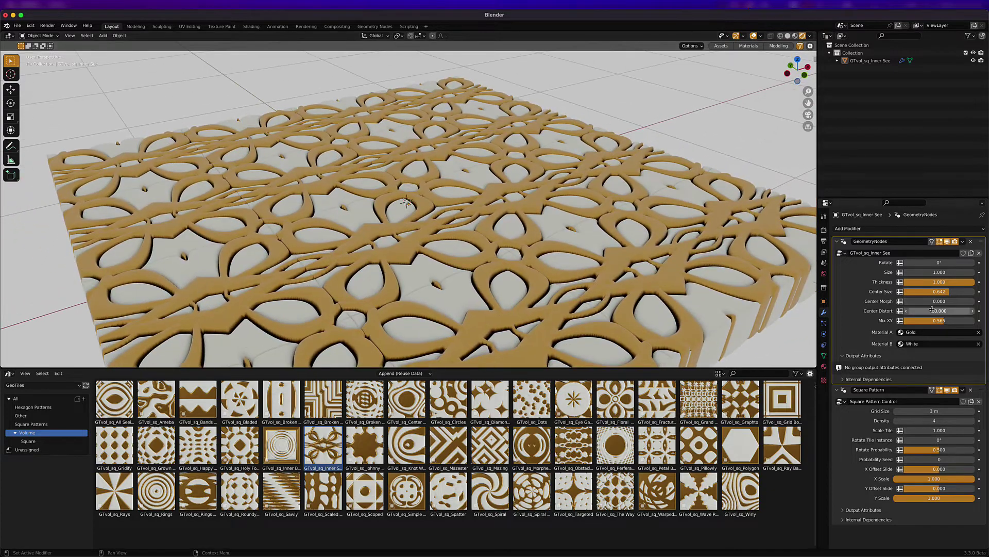
Try a Center Distort of 4.680, a Thickness of 0.389 and a Center Size of 0.712 on the tile.
left_click_drag(932, 311, 931, 282)
mouse_move(478, 216)
middle_mouse_down()
mouse_move(477, 241)
mouse_move(470, 205)
middle_mouse_up()
key("KP_7")
scroll(477, 243, "down", 4)
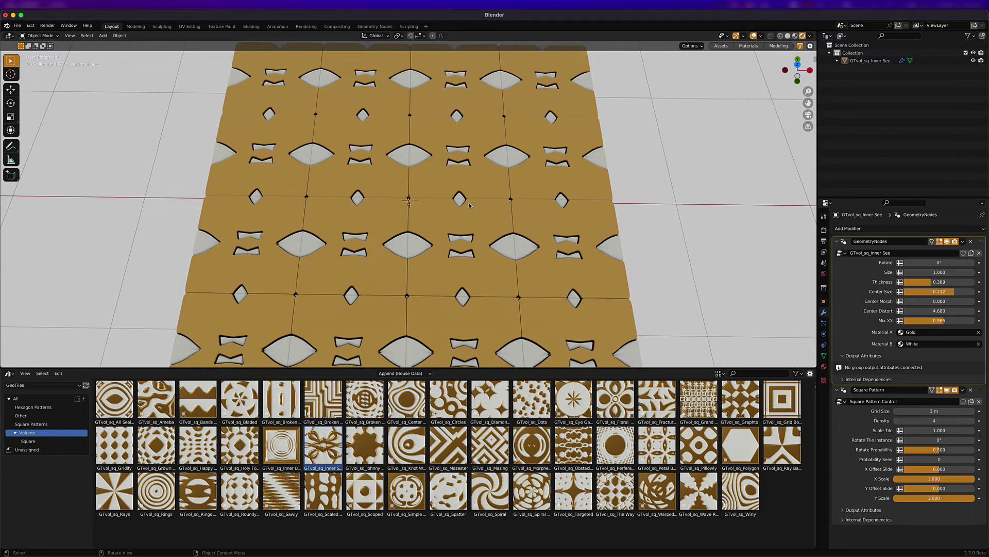
Undo the trial changes to the tile's Thickness, Center Size and Center Distort.
key("ctrl+z")
key("ctrl+z")
key("ctrl+z")
key("ctrl+z")
middle_click_drag(469, 206, 483, 189)
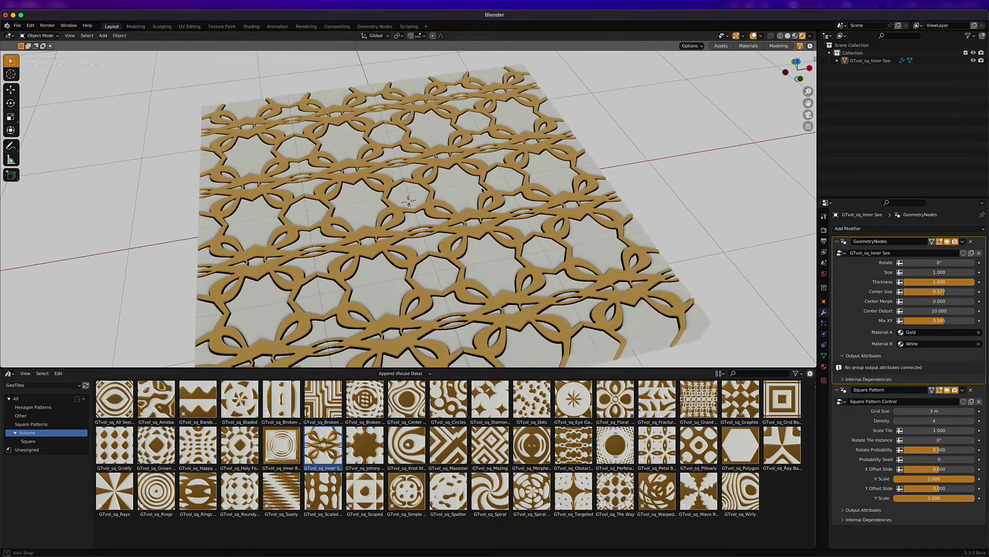
Switch to the Geometry Nodes workspace and show the tile in rendered shading at an angled view.
left_click(375, 26)
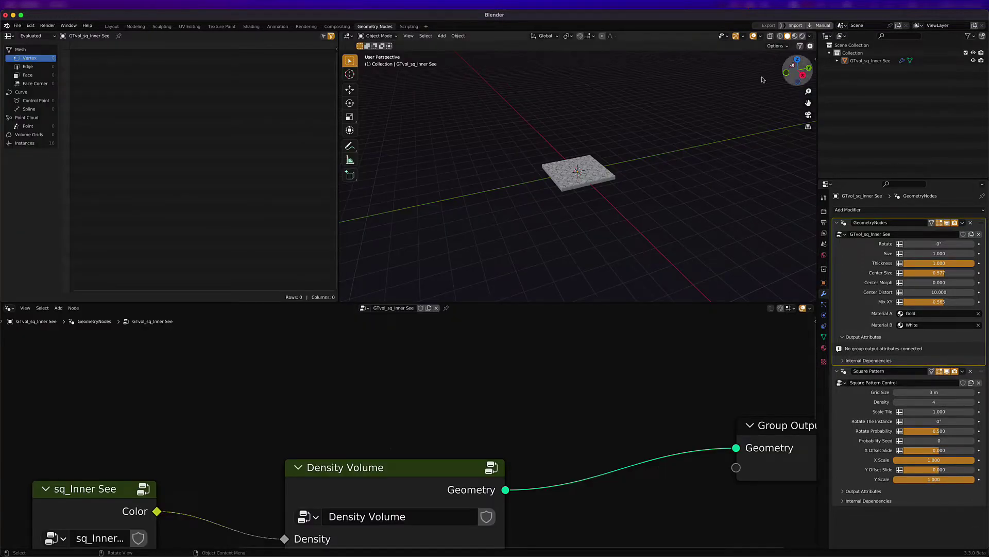
left_click(802, 35)
scroll(628, 157, "up", 5)
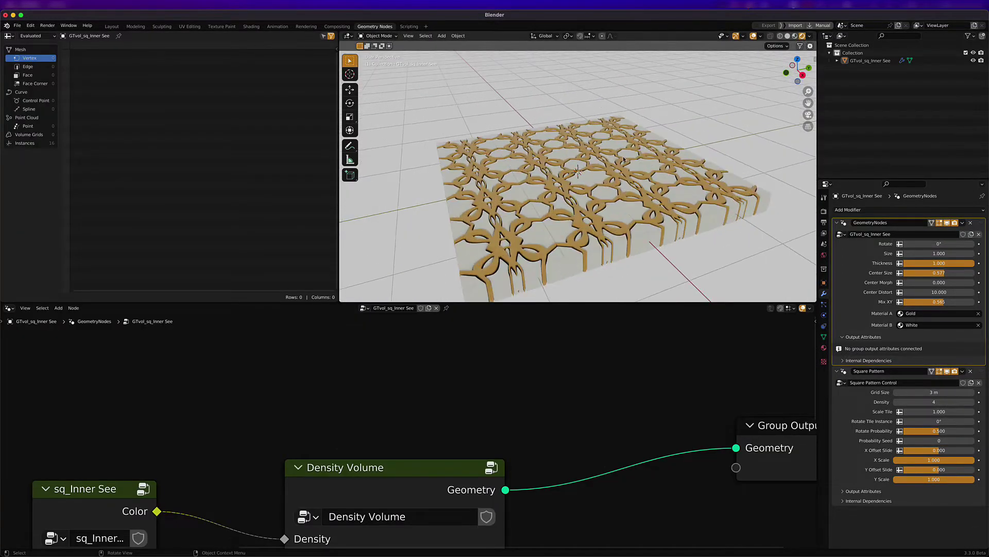
middle_click_drag(786, 231, 787, 268)
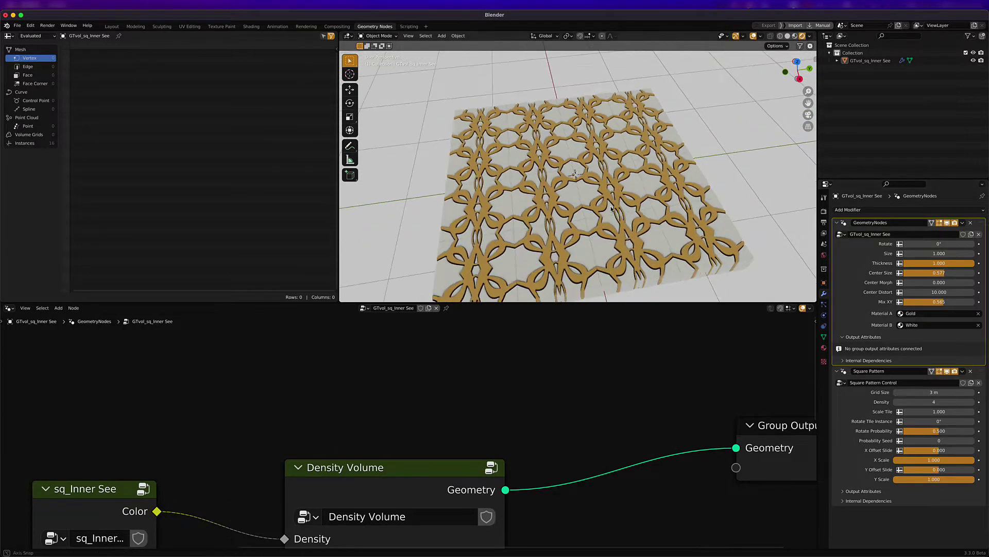
Bring the tile's whole node tree into view and select the Density Volume node.
scroll(383, 422, "down", 1)
scroll(383, 421, "down", 1)
middle_click_drag(247, 475, 382, 379)
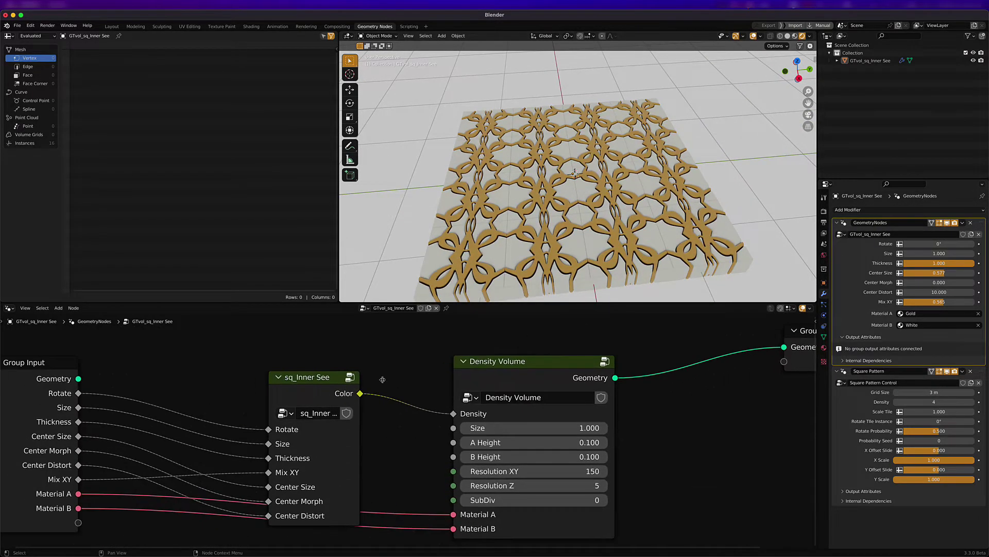
scroll(382, 379, "down", 3)
scroll(358, 391, "up", 1)
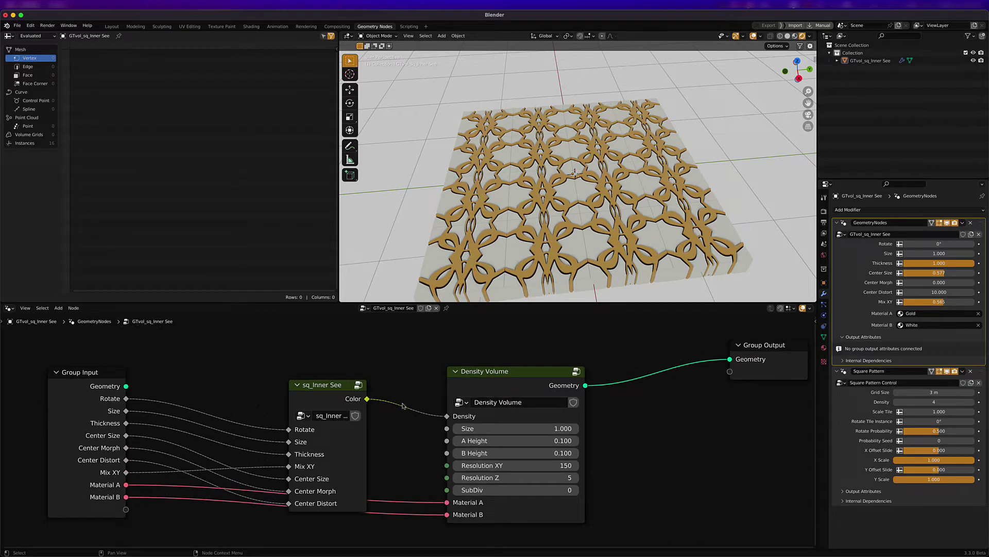
left_click(496, 376)
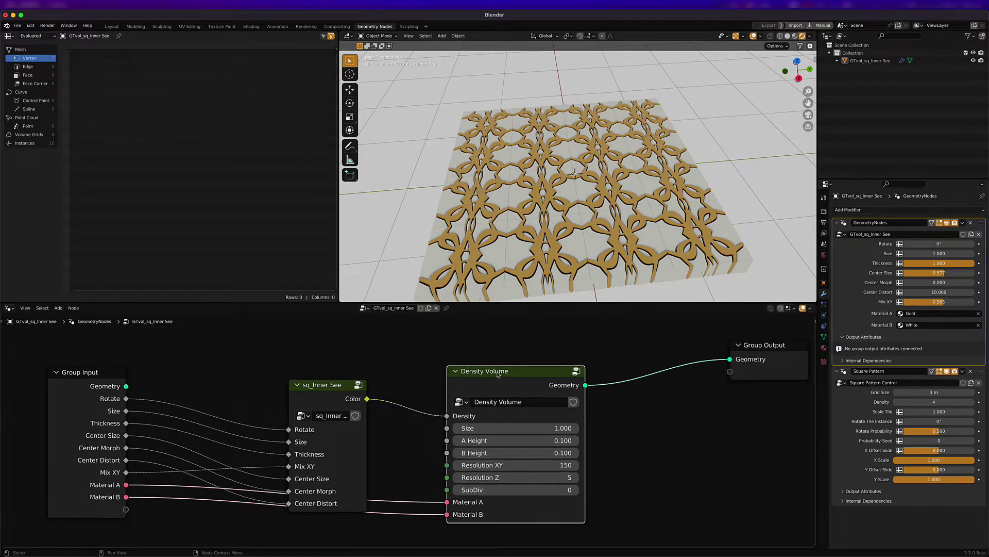
Try a different Size on the Density Volume node and undo the change.
scroll(585, 172, "up", 6)
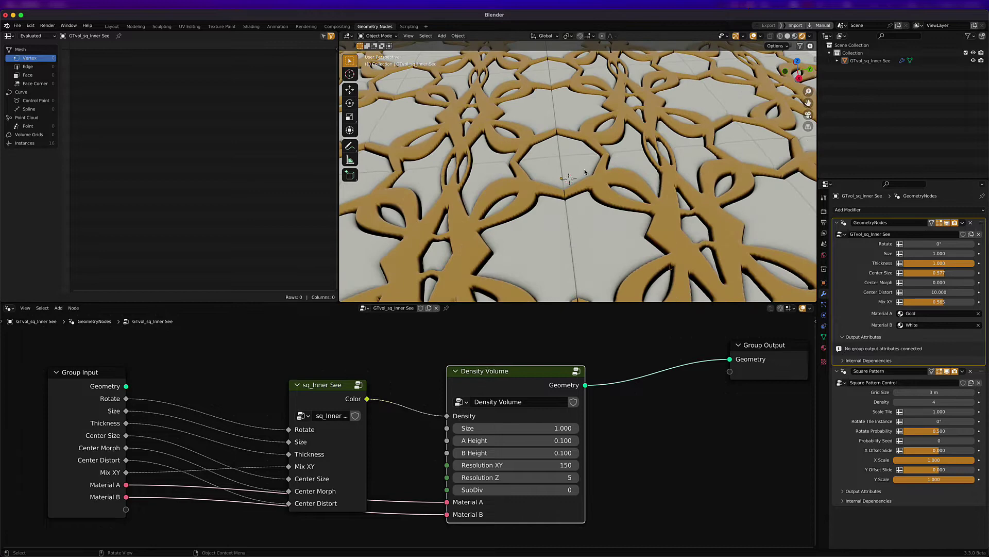
middle_click_drag(539, 189, 553, 178)
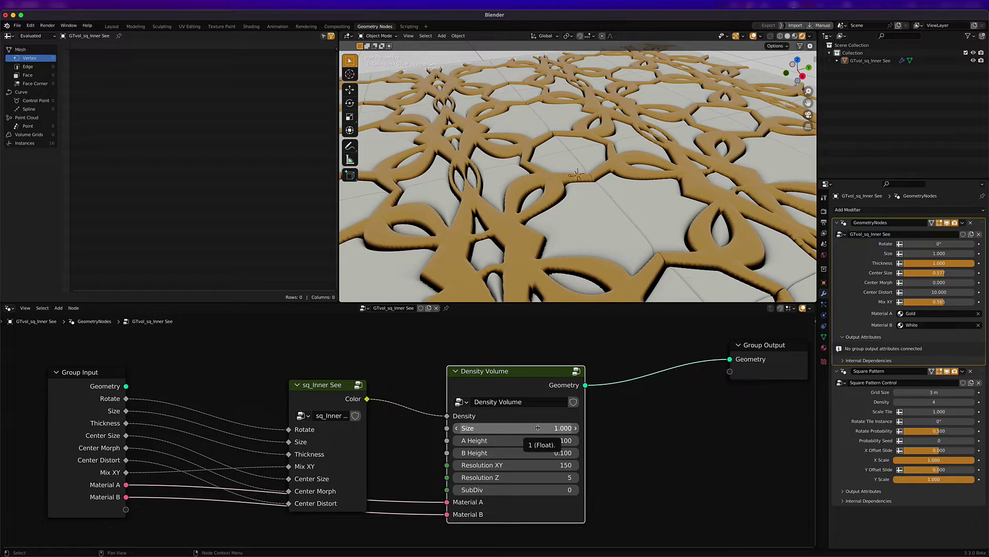
scroll(570, 200, "down", 3)
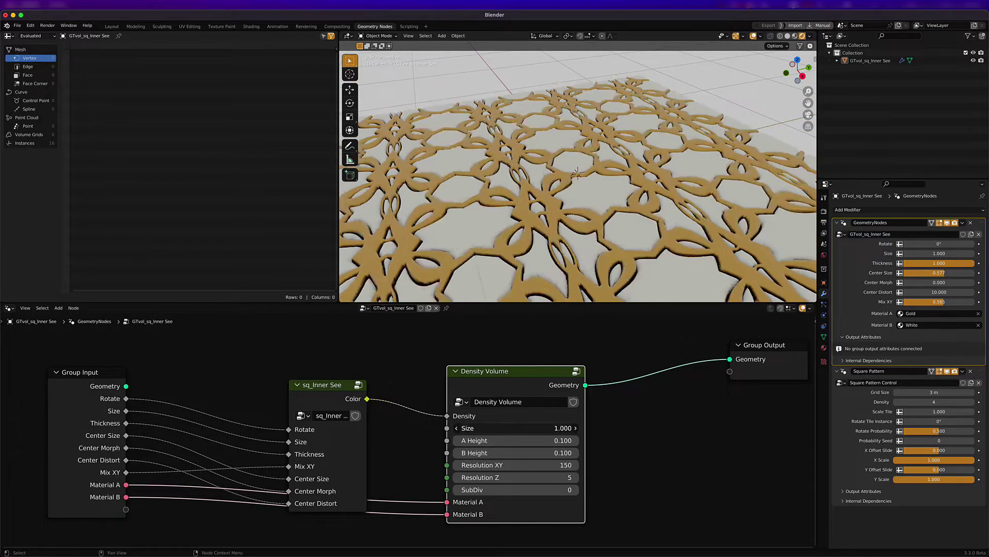
mouse_move(522, 427)
left_mouse_down()
mouse_move(496, 427)
mouse_move(505, 427)
left_mouse_up()
key("ctrl+z")
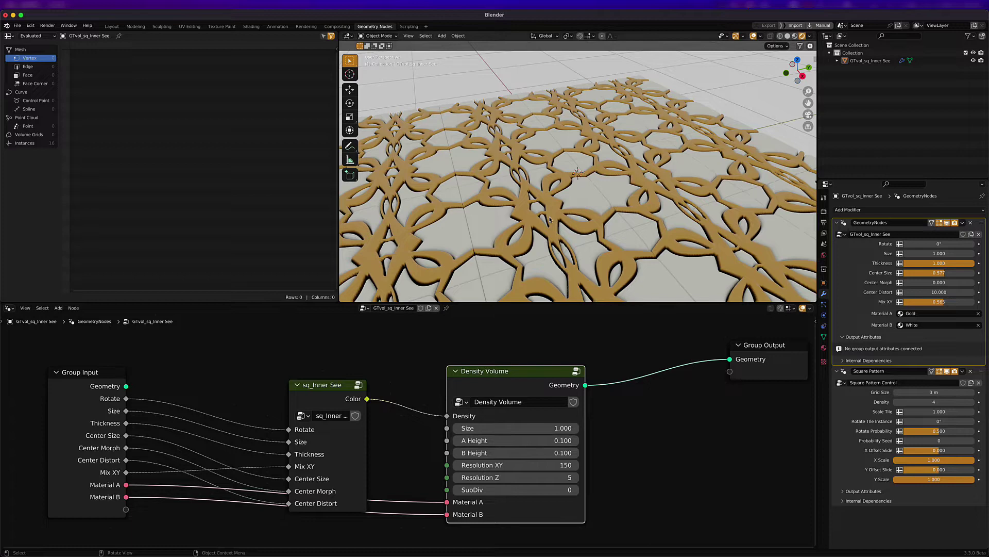
Raise the Density Volume node's B Height to 0.160 and inspect the raised surfaces of the pattern.
middle_click_drag(518, 240, 534, 210, "shift")
scroll(535, 210, "up", 5)
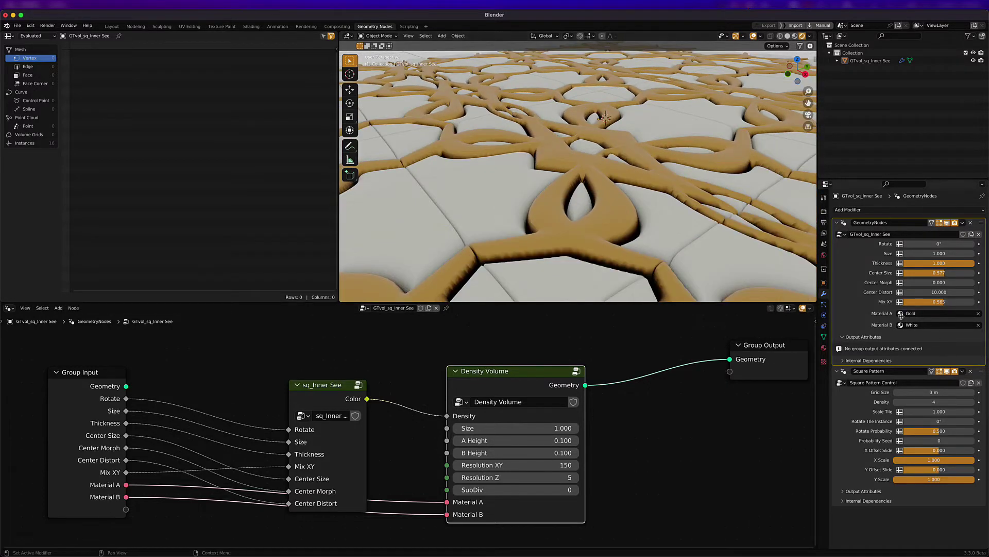
mouse_move(516, 441)
left_mouse_down()
mouse_move(556, 440)
mouse_move(517, 441)
mouse_move(541, 440)
mouse_move(520, 440)
mouse_move(543, 453)
mouse_move(530, 452)
left_mouse_up()
key("super+z")
scroll(540, 180, "down", 5)
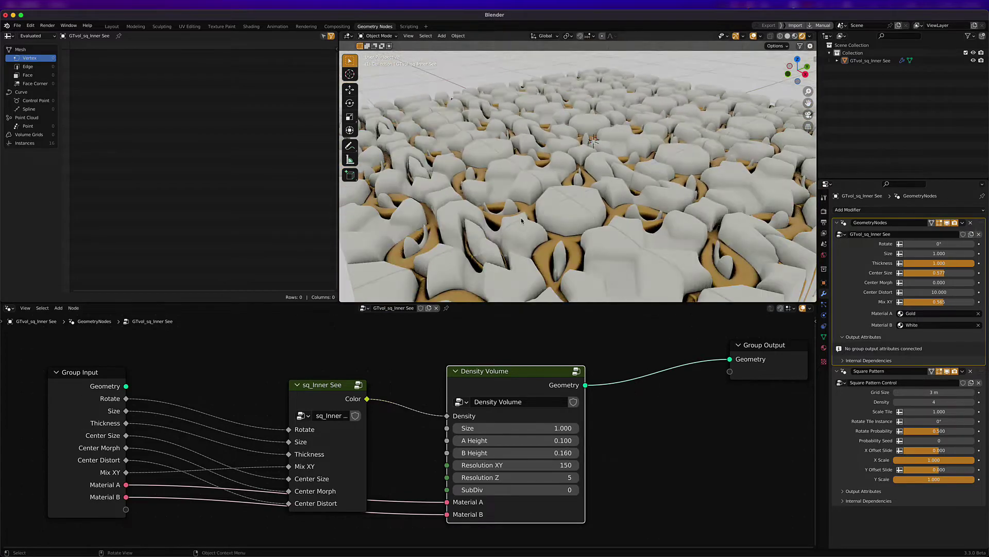
Undo the last B Height change on the Density Volume node.
middle_click_drag(540, 180, 533, 219)
key("ctrl+z")
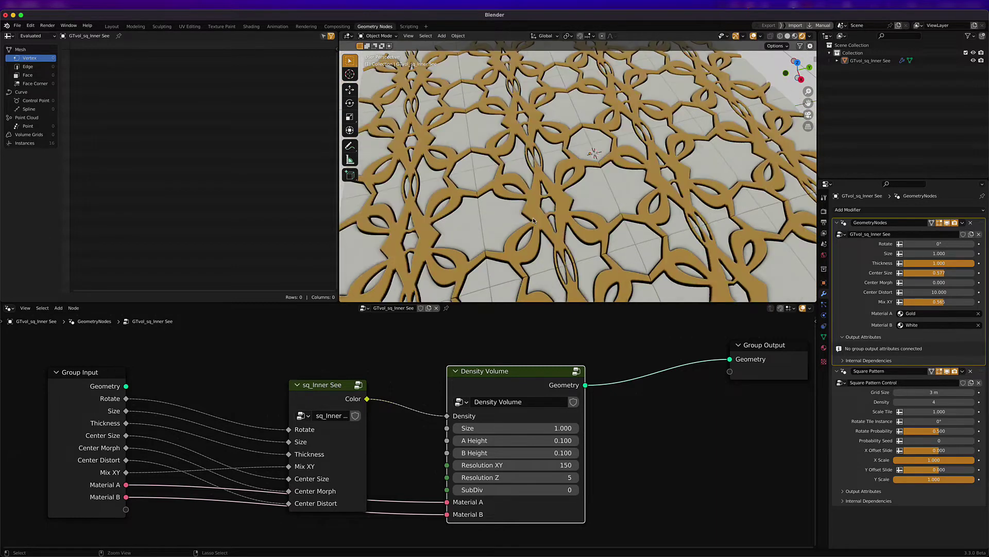
scroll(533, 217, "down", 2)
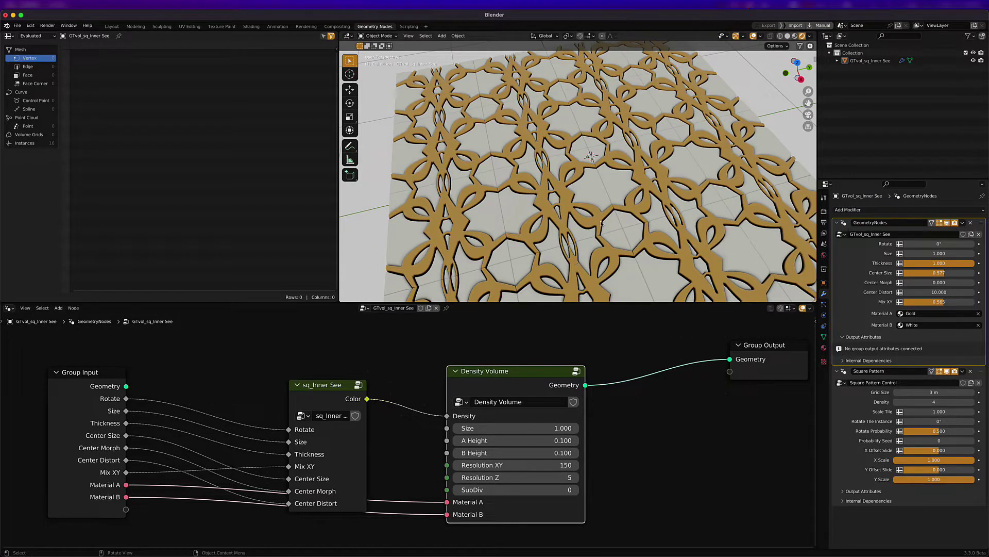
Lower the Density Volume node's Resolution XY to 14 and set its SubDiv to 2.
scroll(539, 240, "up", 6)
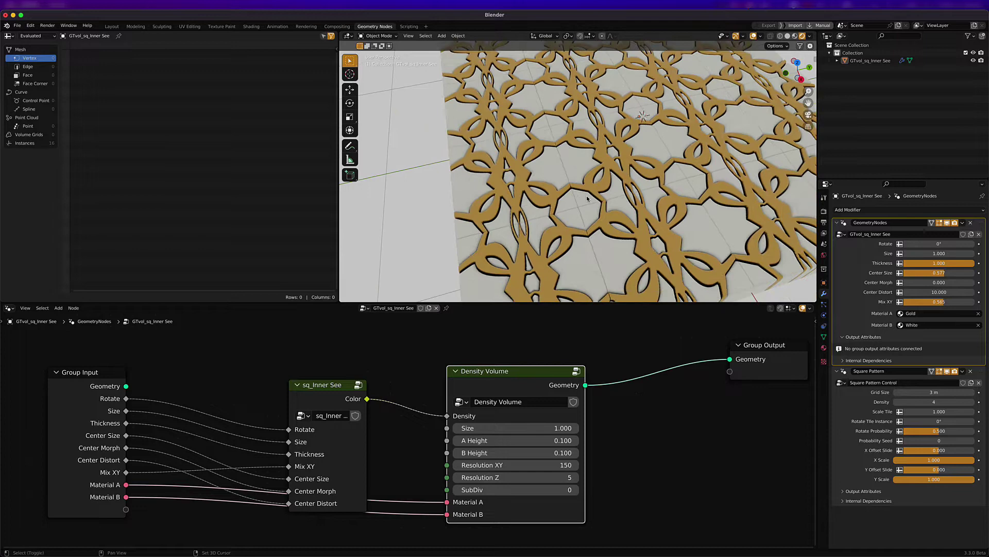
scroll(589, 183, "down", 2)
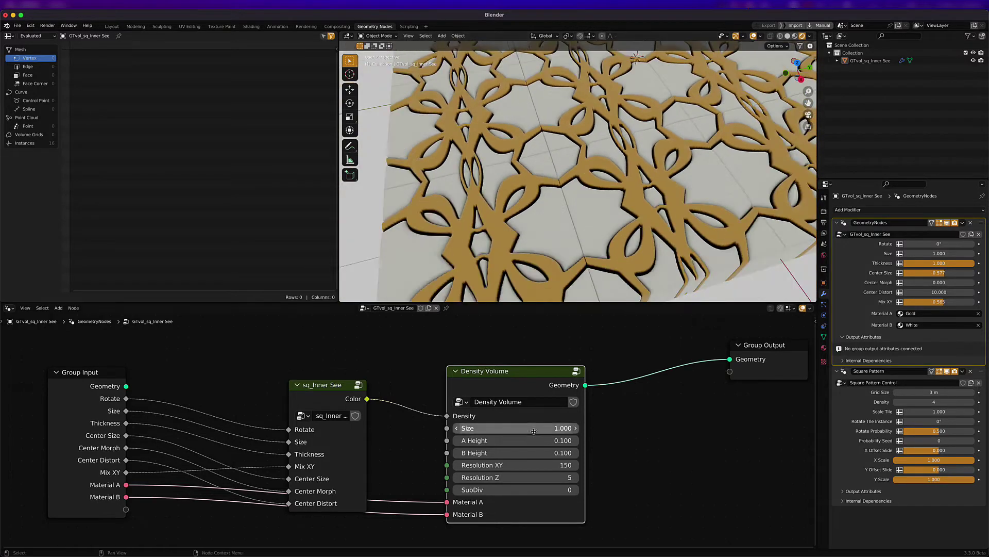
scroll(576, 206, "down", 2)
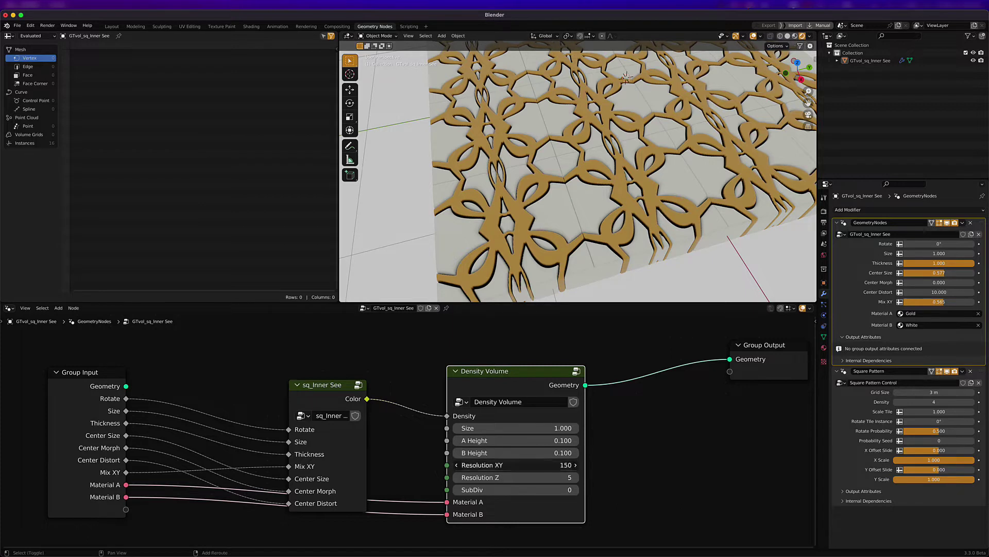
left_click_drag(516, 465, 451, 464)
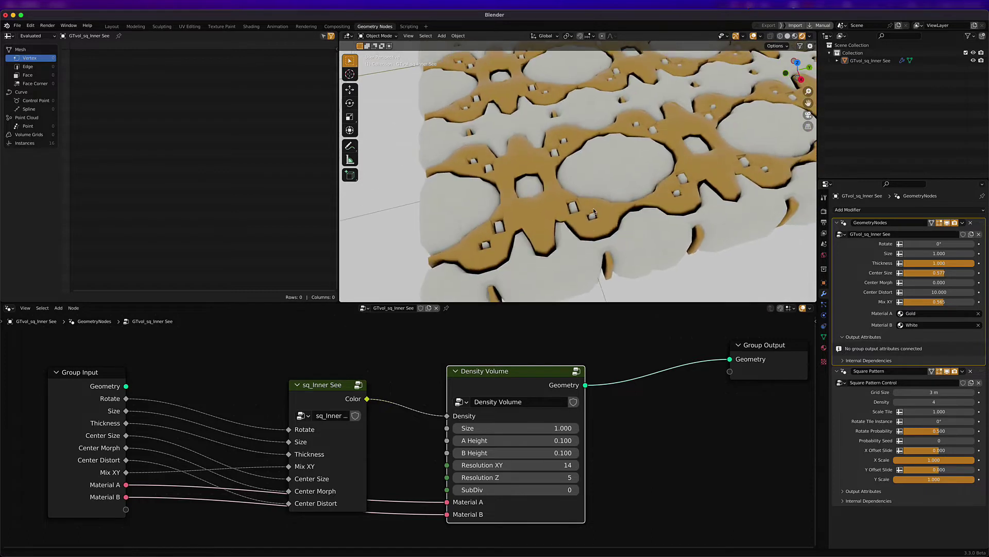
left_click(575, 489)
left_click(575, 490)
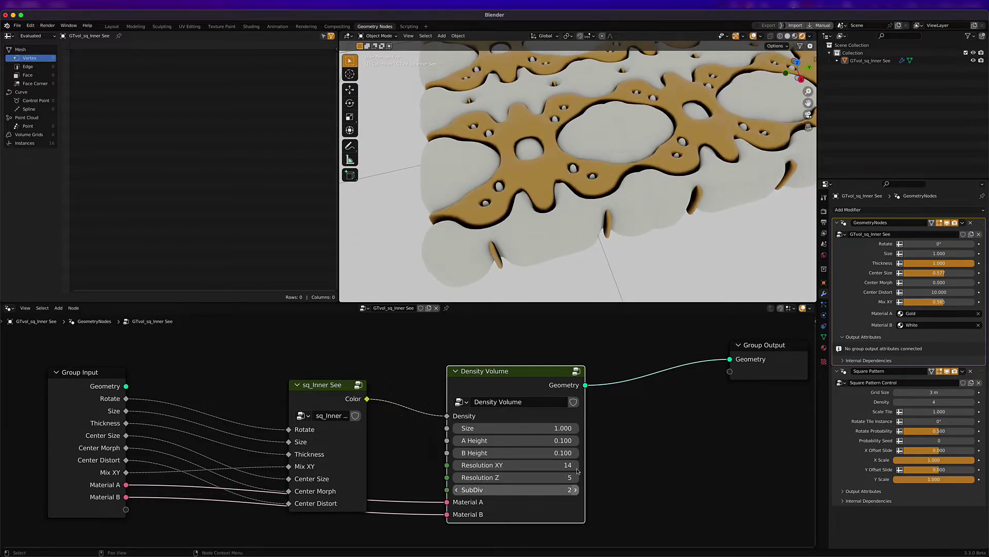
Inspect the smoothed pattern, including from above, and set the Density Volume node's SubDiv to 0.
middle_click_drag(593, 186, 630, 191)
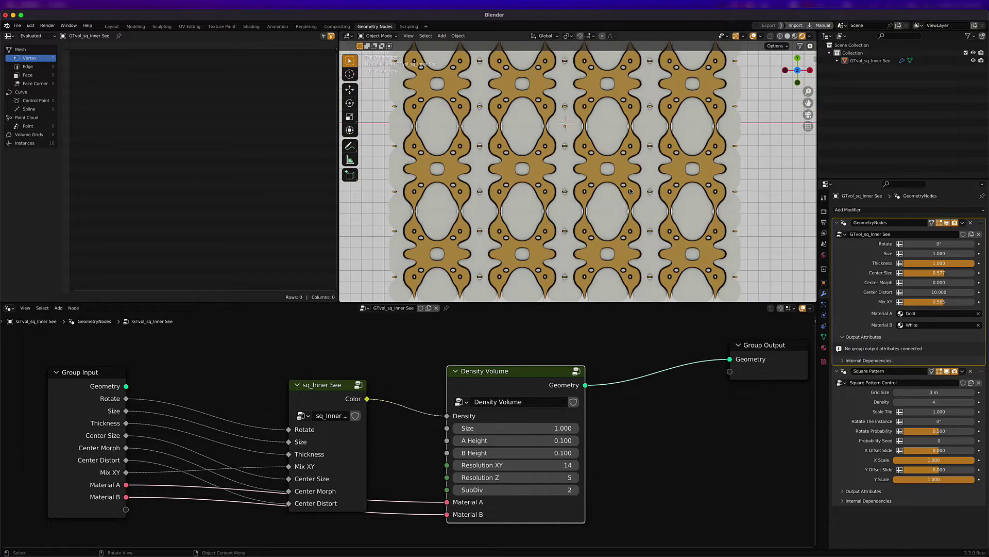
middle_click_drag(561, 192, 659, 155)
scroll(605, 182, "up", 2)
middle_click_drag(605, 182, 572, 196)
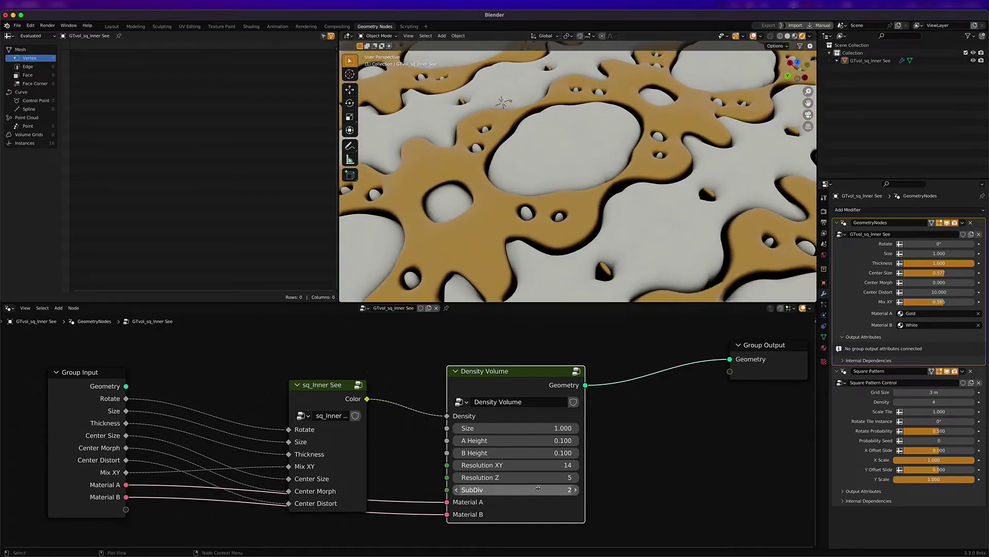
left_click(539, 488)
left_click(639, 475)
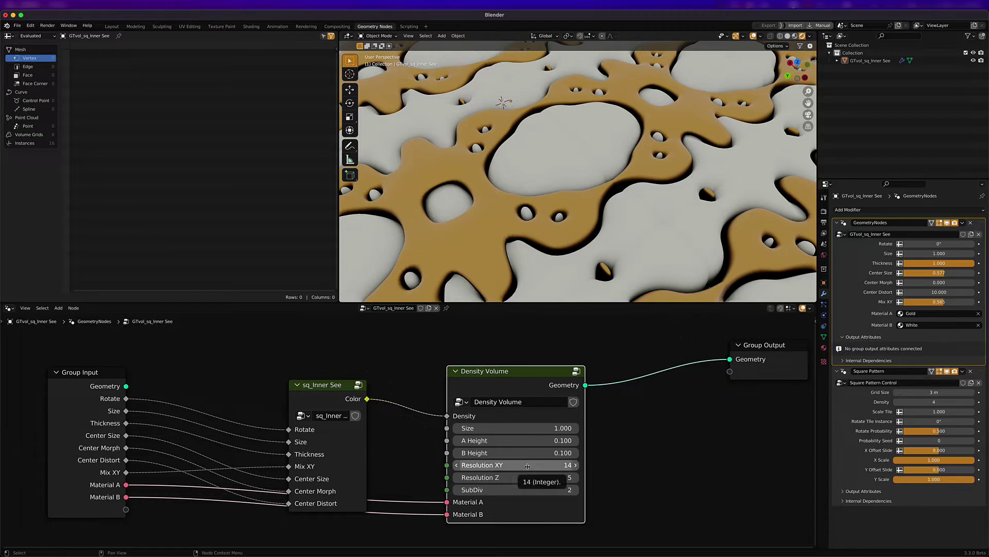
left_click(531, 490)
type("0")
key("Return")
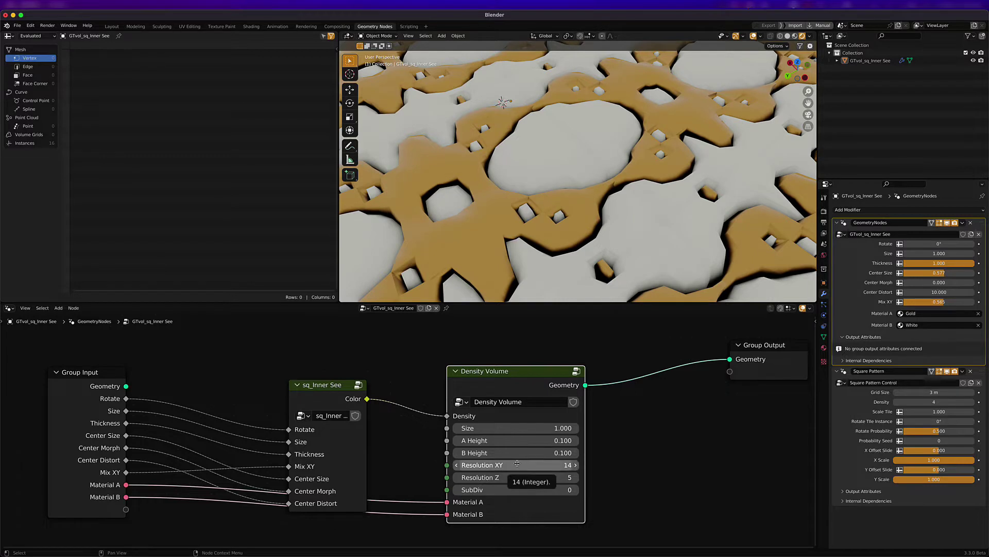
Turn on the wireframe overlay to show the mesh along the tile pattern's outer edge.
scroll(555, 236, "down", 2)
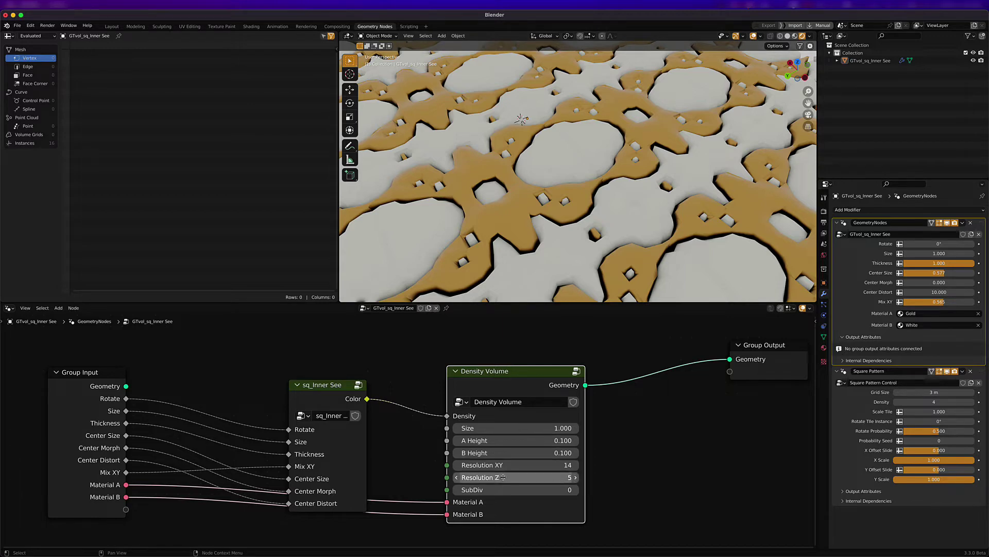
mouse_move(420, 283)
middle_mouse_down("shift")
mouse_move(535, 215)
mouse_move(558, 188)
middle_mouse_up("shift")
scroll(535, 215, "down", 2)
middle_click_drag(581, 157, 557, 211, "shift")
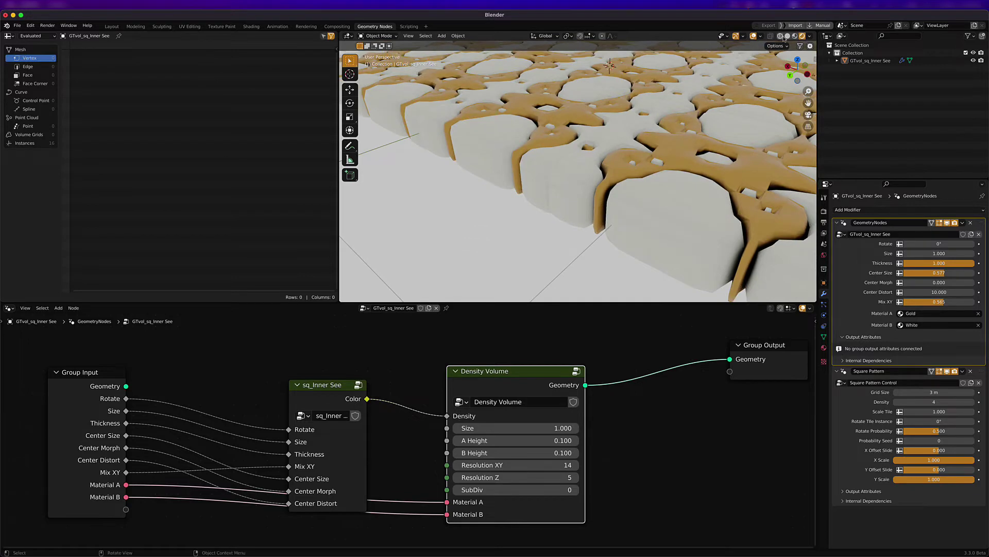
left_click(763, 37)
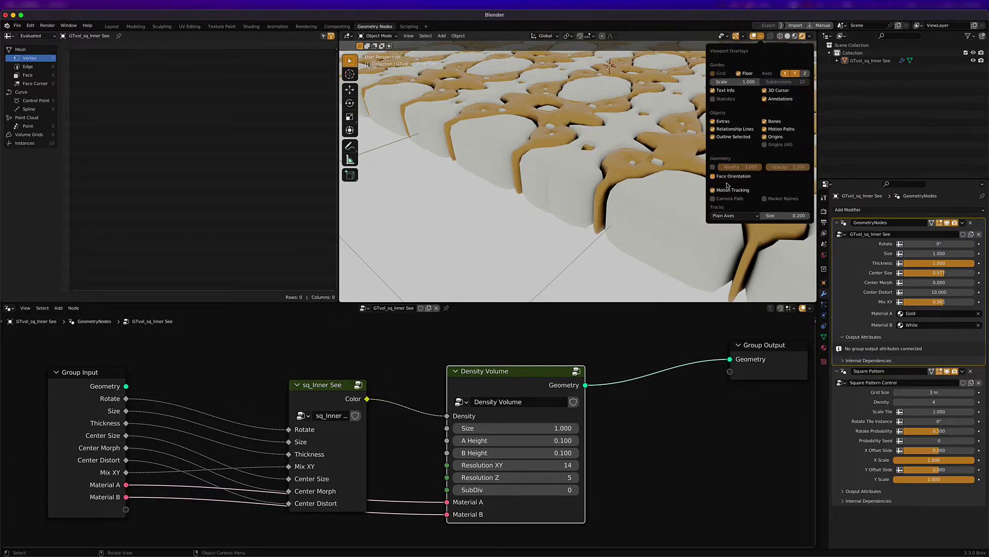
left_click(713, 167)
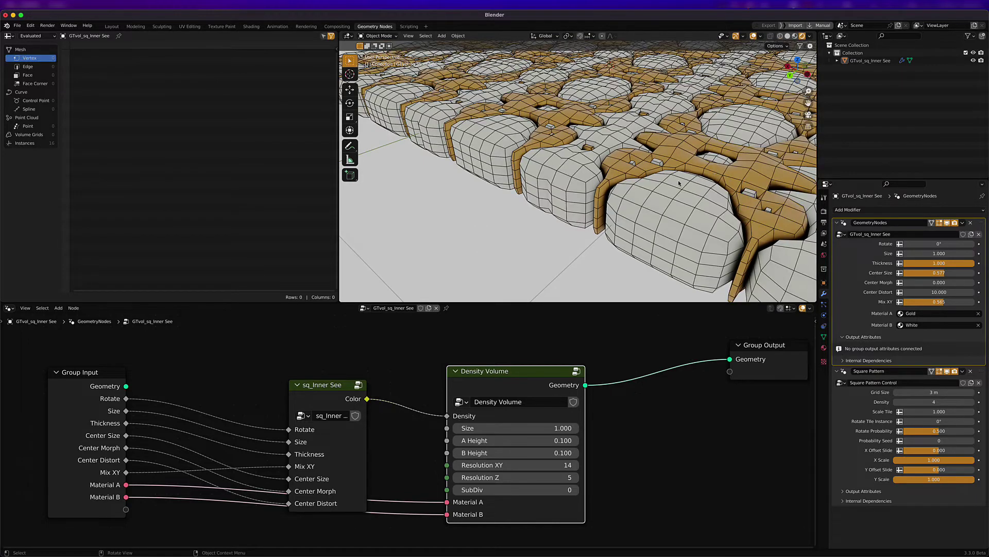
Lower the Density Volume node's Resolution Z to 2 and view the whole tiled slab.
left_click_drag(515, 477, 495, 477)
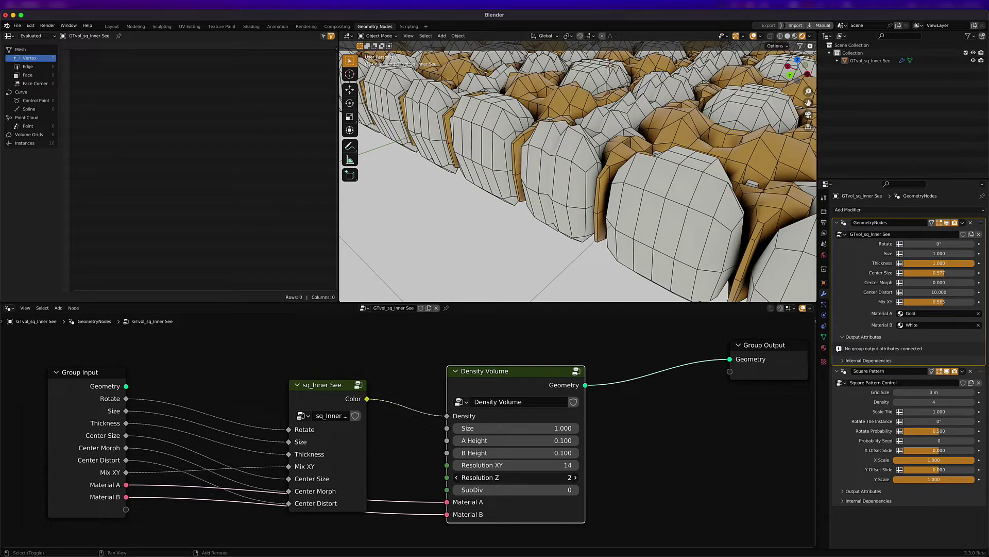
scroll(646, 191, "down", 8)
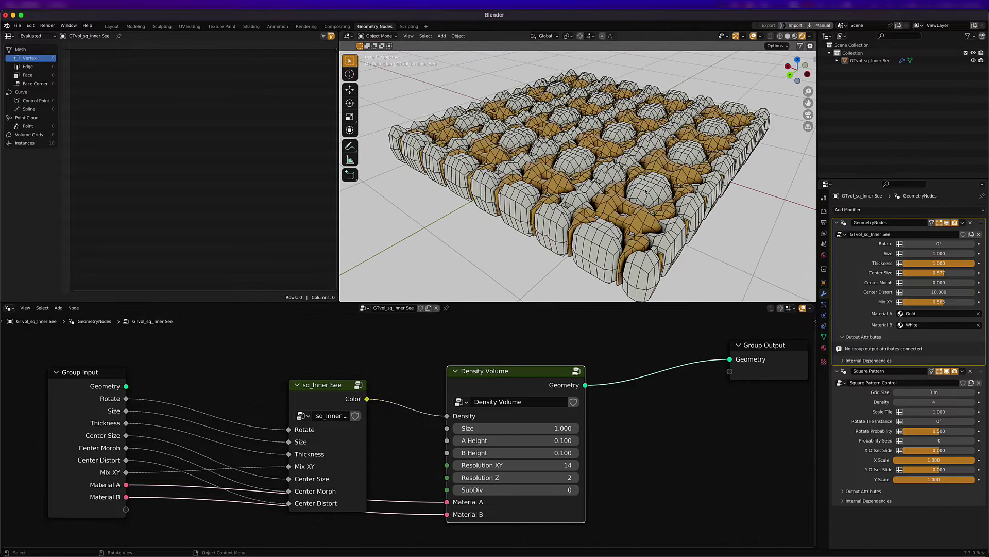
middle_click_drag(645, 191, 570, 208)
scroll(545, 507, "down", 1)
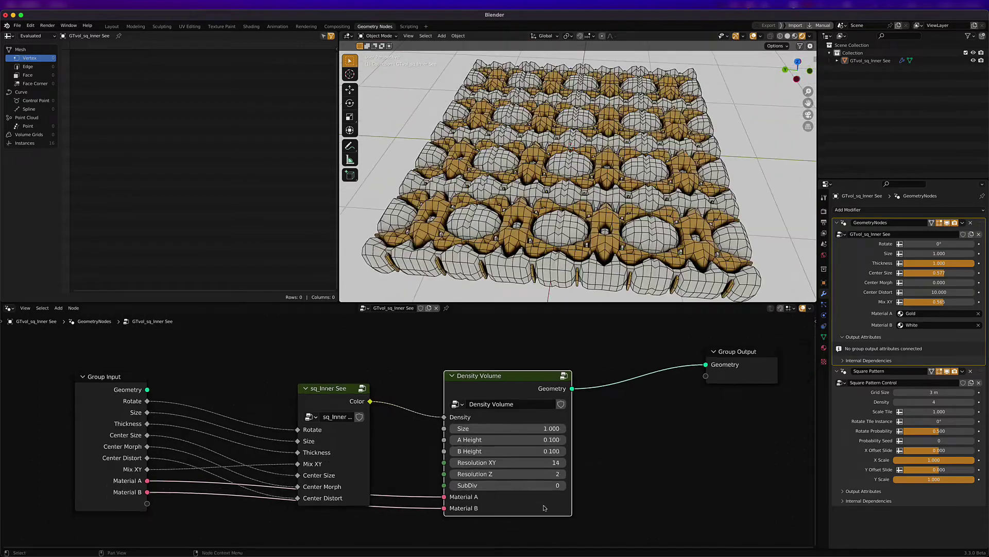
Set the Density Volume node's SubDiv to 2 and turn off the wireframe overlay.
left_click(562, 485)
left_click(563, 485)
middle_click_drag(556, 247, 561, 206, "shift")
left_click(761, 36)
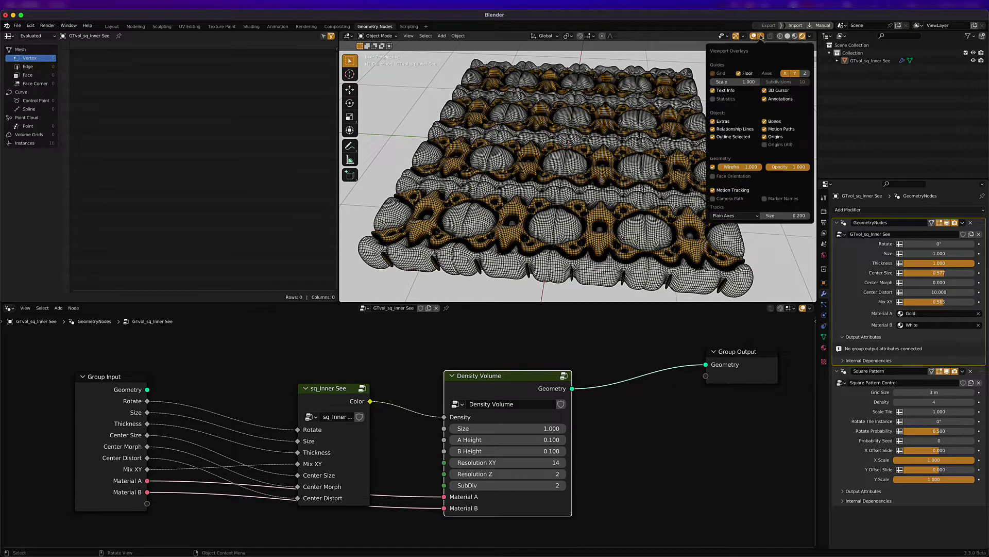
left_click(713, 167)
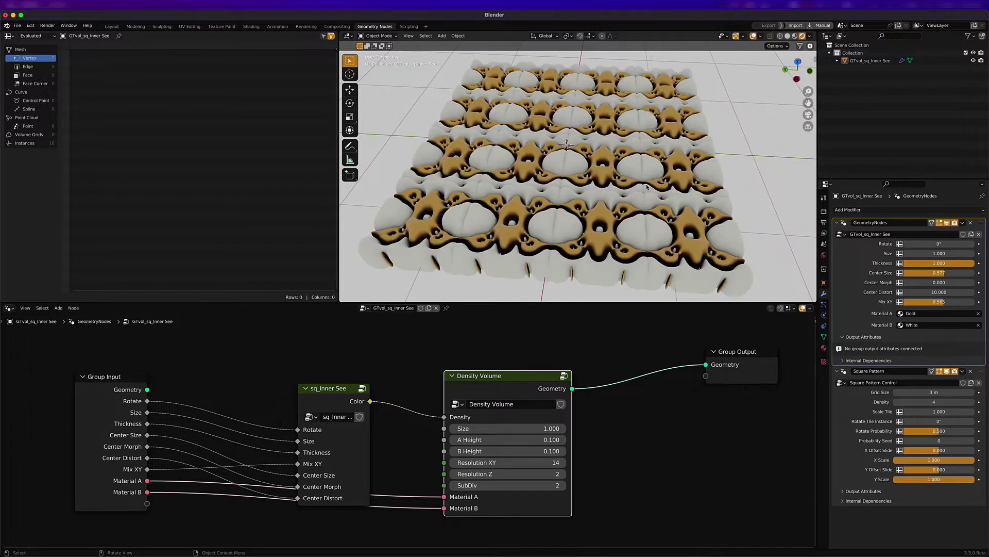
Set the tile modifier's Center Morph to 0.128 and Mix XY to 0.448, and inspect the reshaped pattern.
key("KP_7")
left_click_drag(939, 282, 915, 303)
scroll(531, 185, "up", 5)
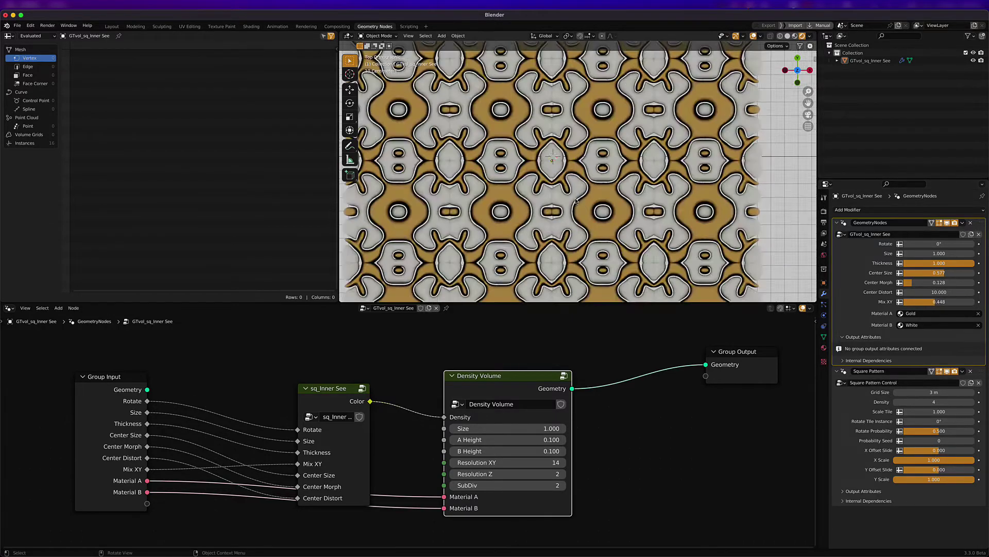
middle_click_drag(531, 219, 530, 188)
scroll(529, 185, "up", 2)
scroll(530, 184, "down", 8)
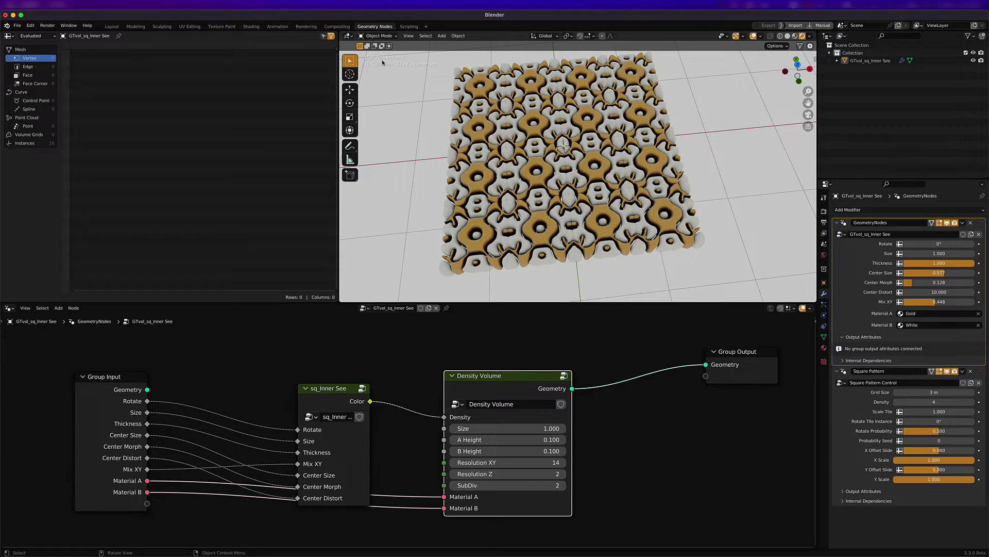
Return to the Layout workspace and delete the Inner See tile from the scene.
left_click(112, 26)
left_click(436, 217)
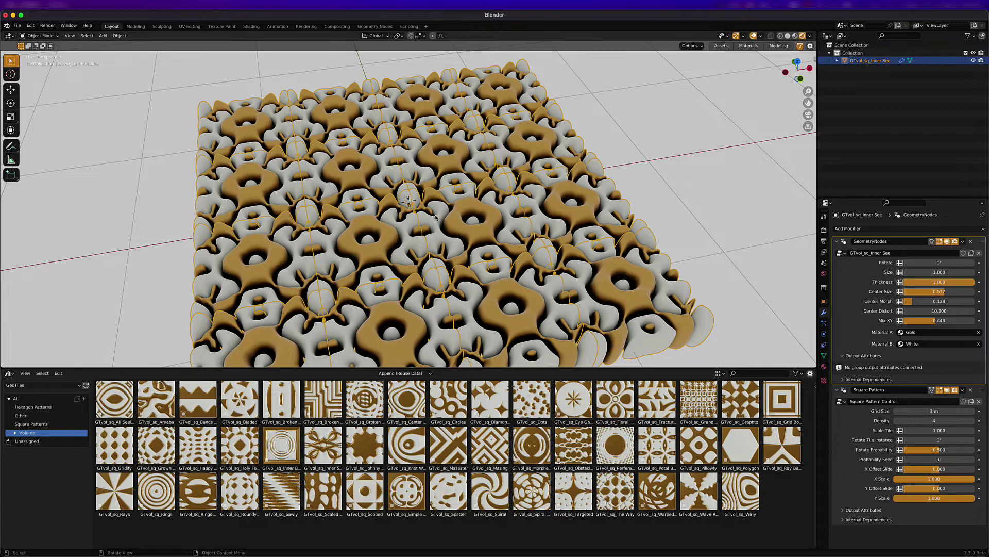
key("Delete")
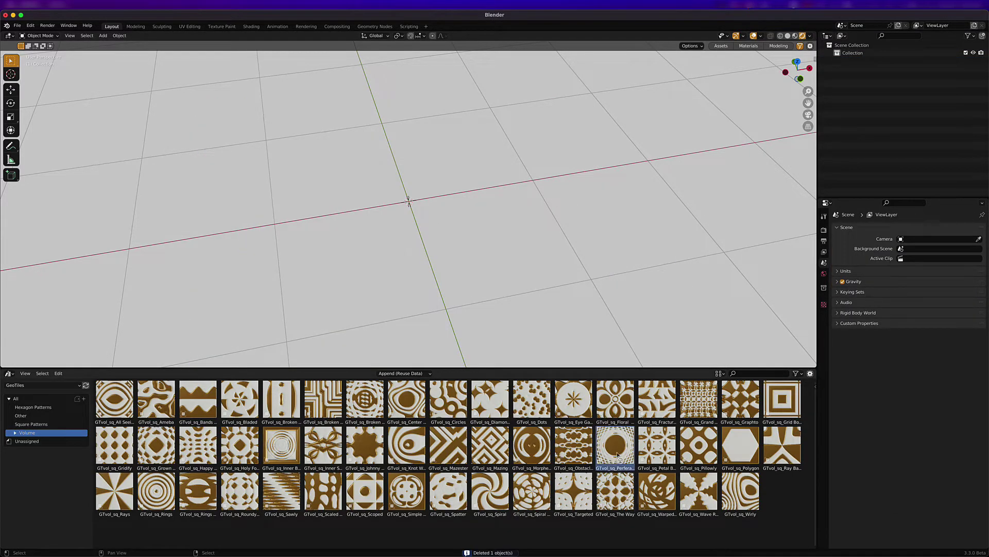
Add the GTvol_sq_Perforated tile at the origin and give it Center Size 0.824, Center Morph 0.065 and Center Distort 49.540.
left_click_drag(615, 446, 418, 209)
key("KP_7")
key("n")
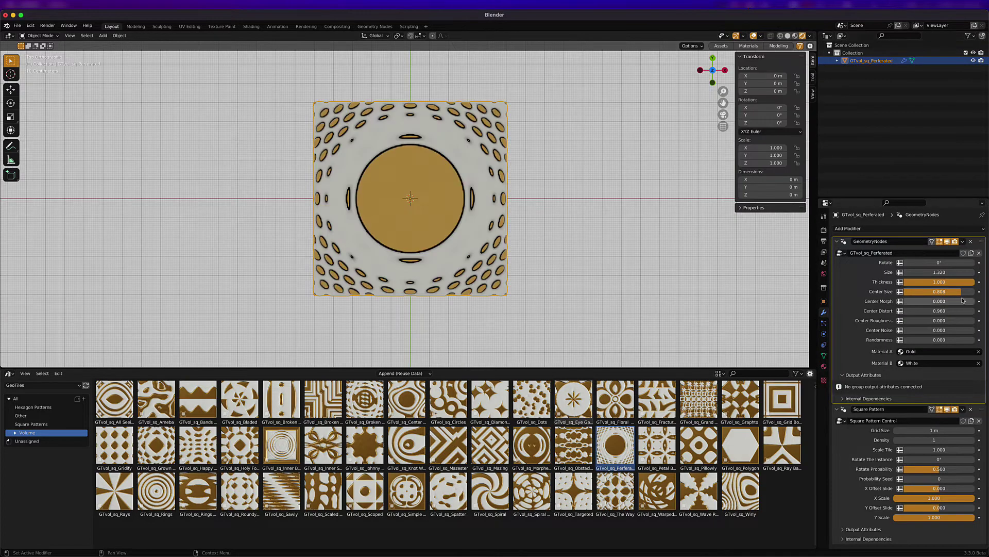
left_click_drag(932, 302, 952, 291)
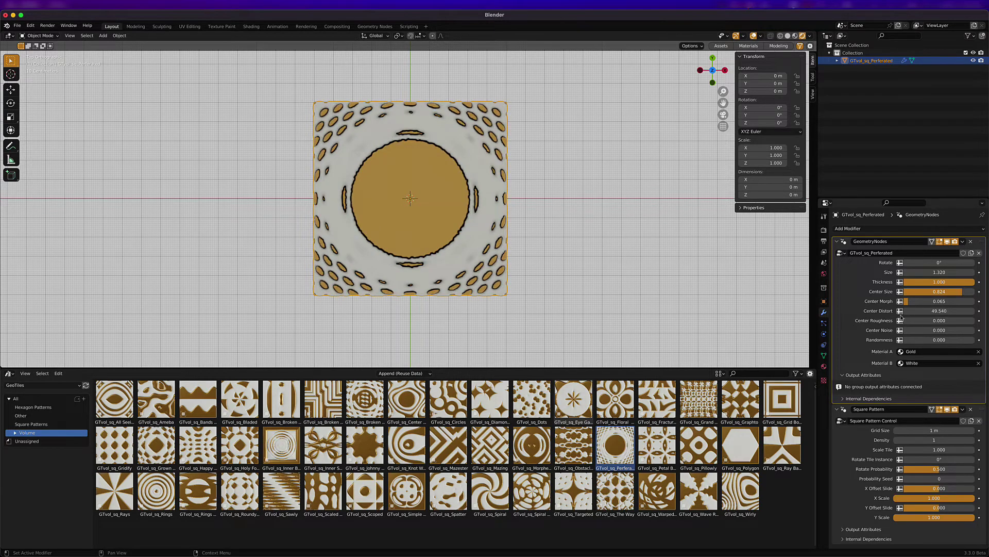
Try a different Rotate value and a Randomness of 1.000 on the Perforated tile, undoing each change.
left_click_drag(921, 263, 894, 263)
key("ctrl+z")
left_click_drag(944, 341, 987, 342)
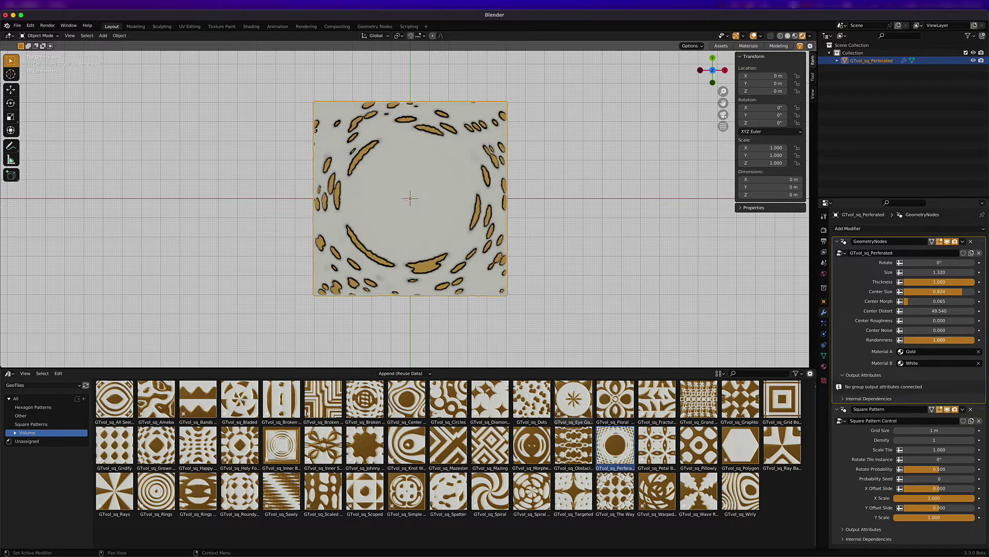
key("ctrl+z")
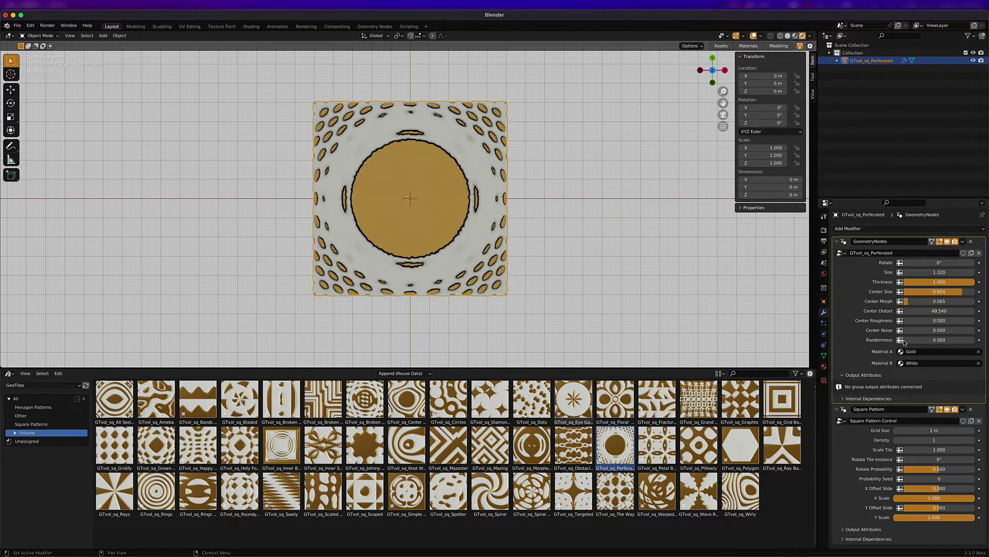
Set the Perforated tile's Square Pattern Density to 6.
left_click(920, 439)
type("6")
key("Return")
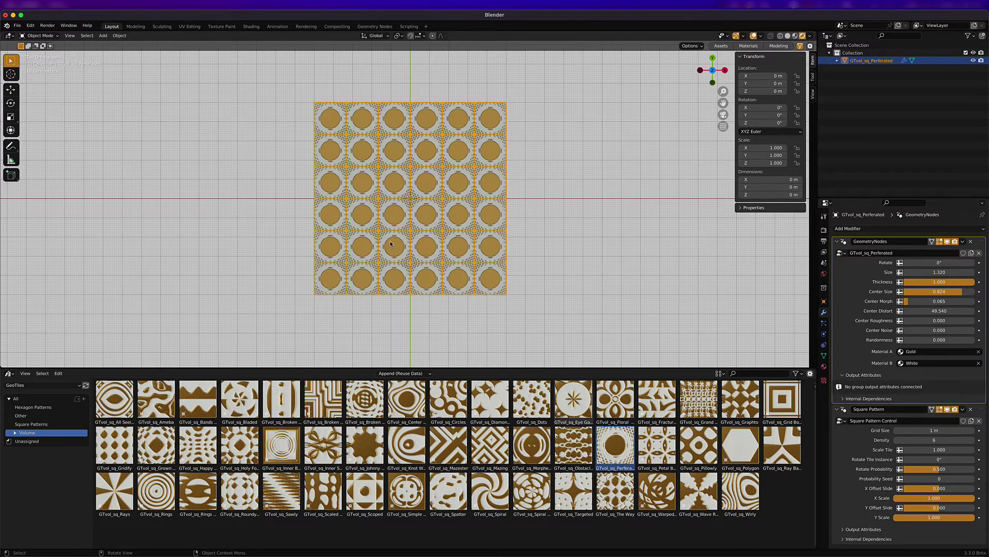
scroll(390, 243, "up", 5)
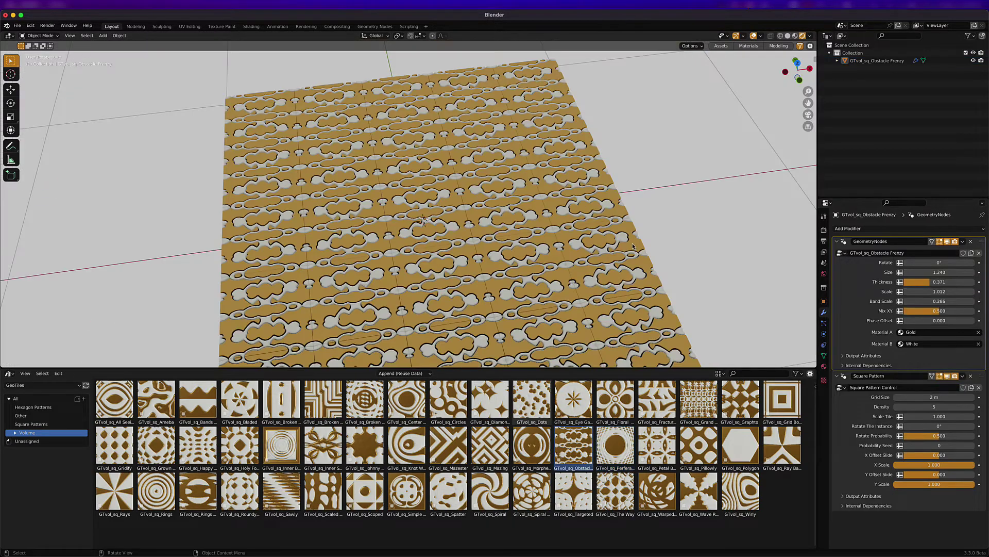
Make the Obstacle Frenzy tile's Square Pattern modifier active, try a different Scale Tile value and undo it.
left_click(845, 407)
middle_click_drag(414, 284, 425, 273, "shift")
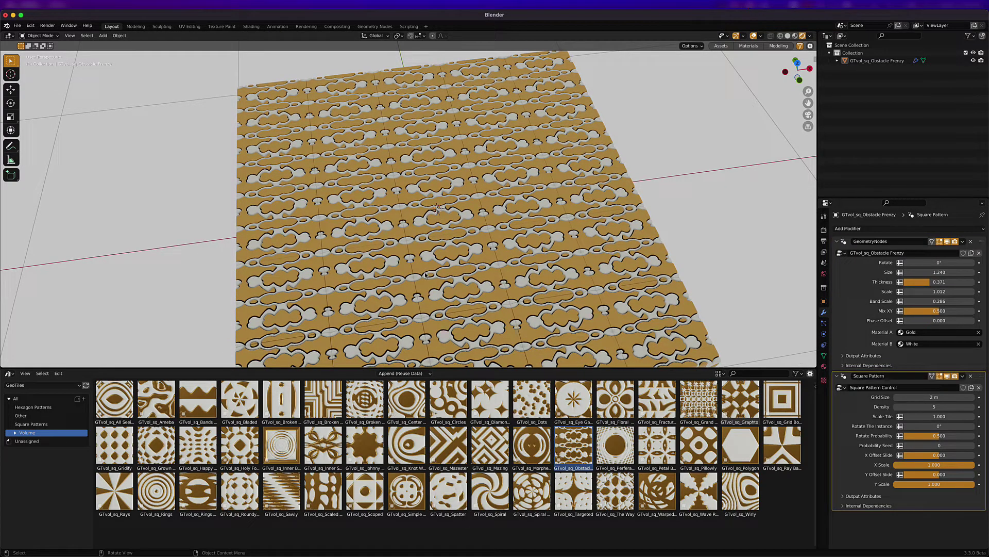
middle_click_drag(456, 261, 551, 280)
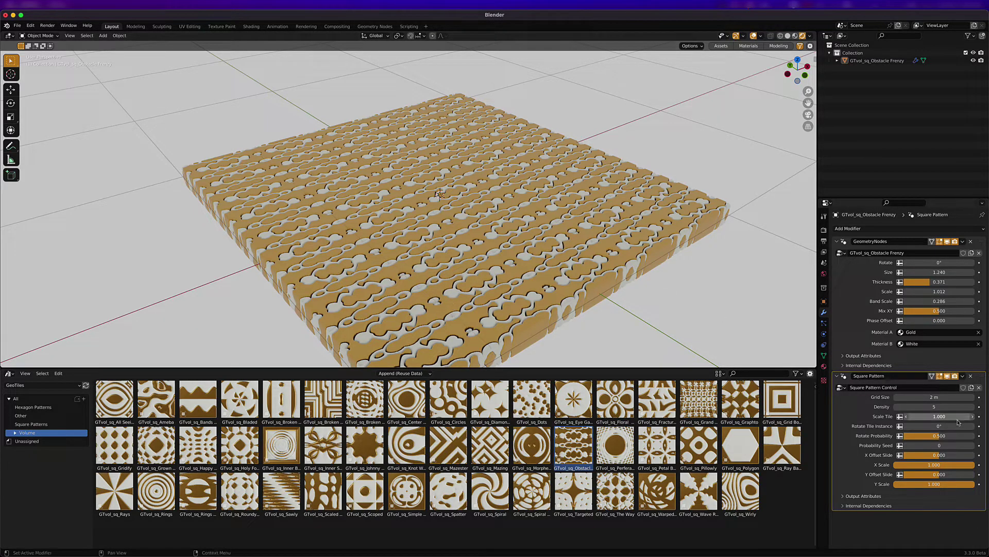
left_click_drag(955, 418, 925, 418)
key("super+z")
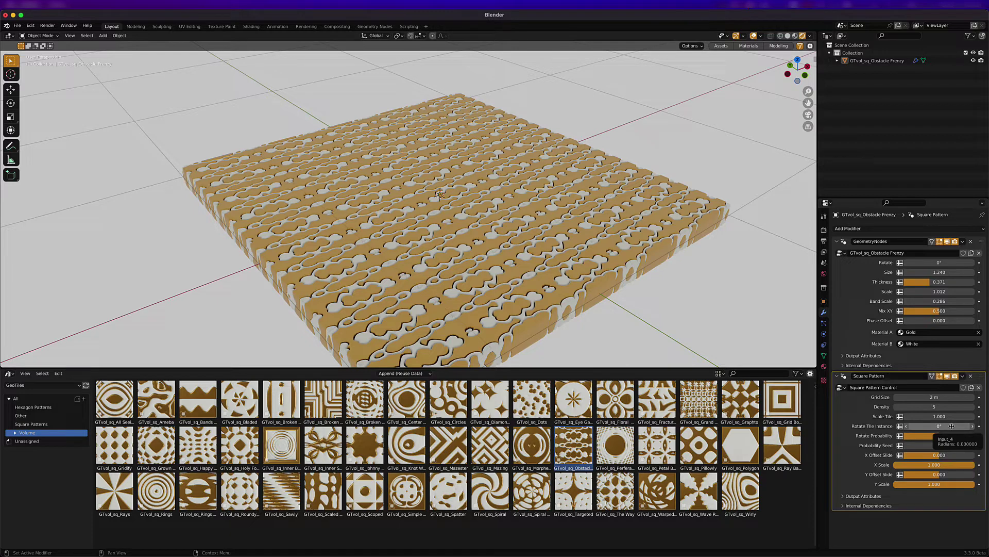
Set the Square Pattern modifier's Rotate Tile Instance to 90°.
left_click(952, 426)
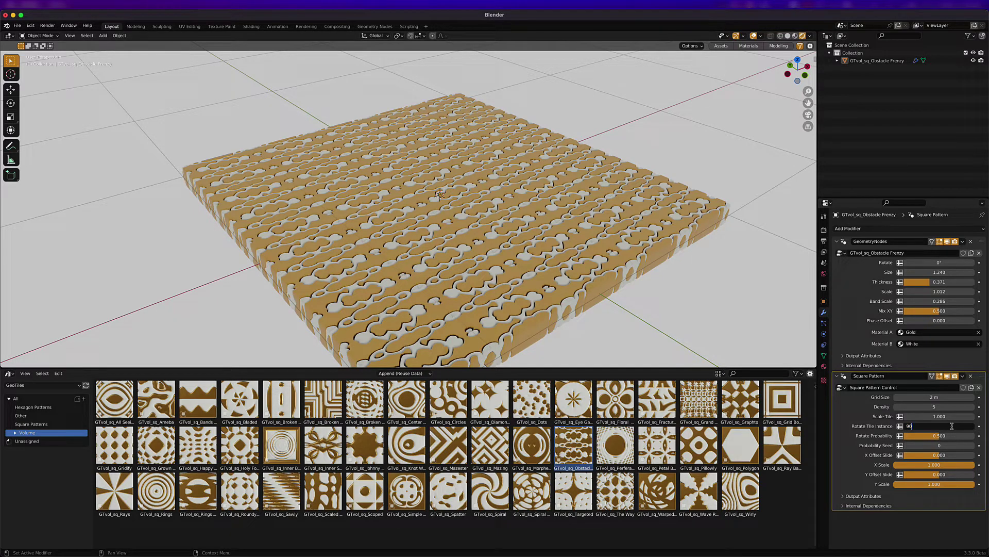
key("Return")
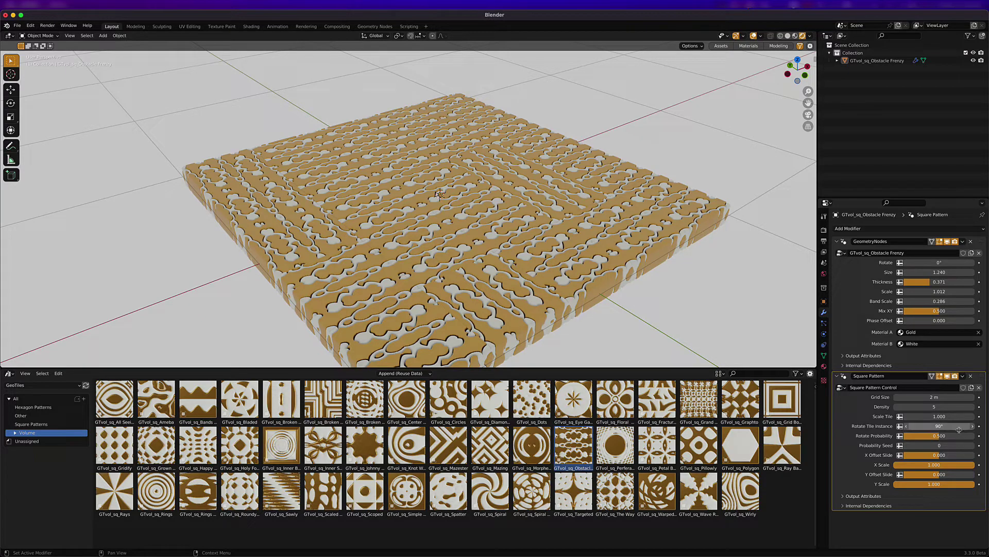
Try a different Rotate Probability in the Obstacle Frenzy tile's Square Pattern modifier and return it to 0.5.
middle_click_drag(609, 238, 564, 257, "alt")
scroll(394, 180, "down", 1)
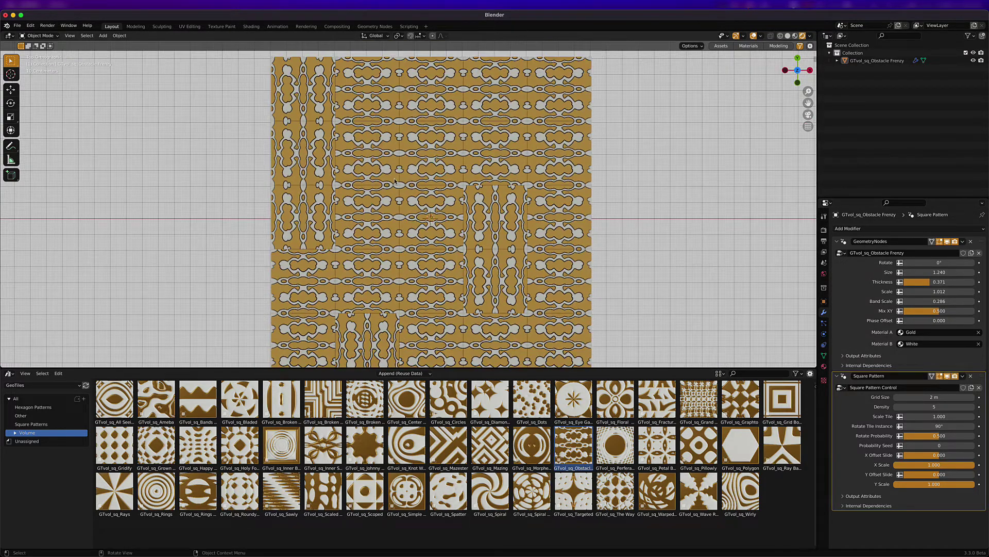
scroll(410, 190, "down", 1)
scroll(409, 189, "up", 1)
mouse_move(939, 437)
left_mouse_down()
mouse_move(974, 435)
mouse_move(938, 435)
left_mouse_up()
left_click(946, 436)
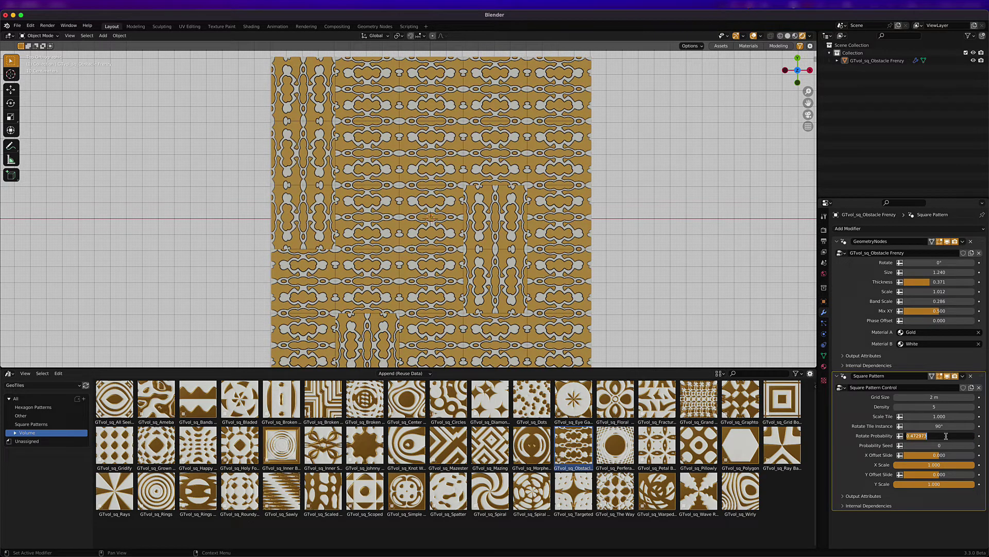
type(".5")
key("Return")
Set the Square Pattern modifier's Probability Seed to 1388 and inspect the tile pattern up close.
left_click_drag(946, 446, 983, 446)
middle_click_drag(578, 330, 599, 276)
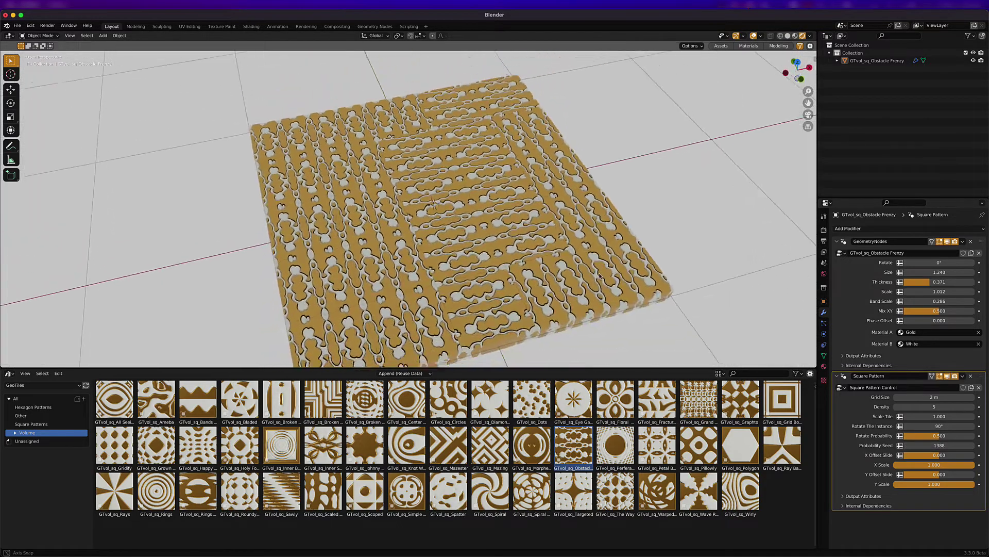
scroll(600, 277, "up", 6)
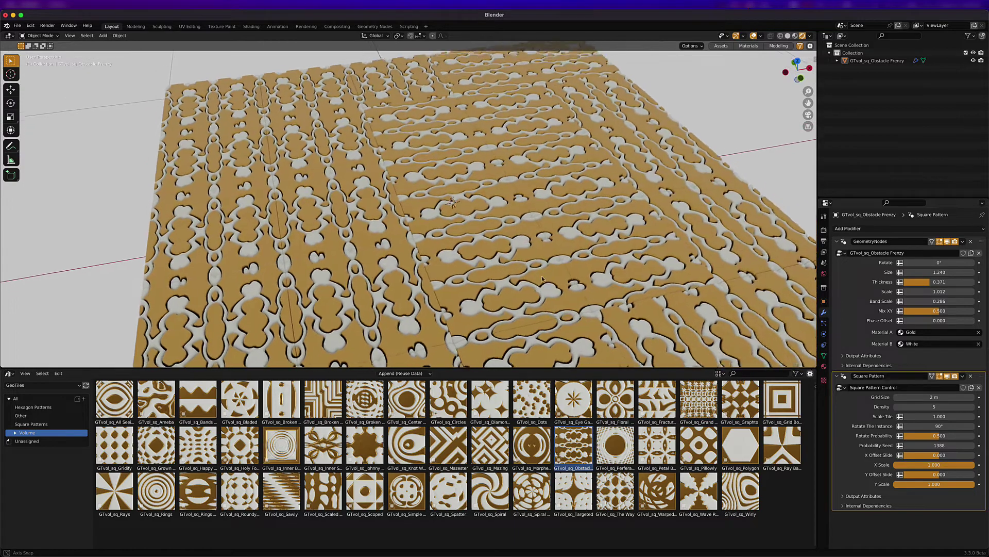
scroll(542, 279, "down", 5)
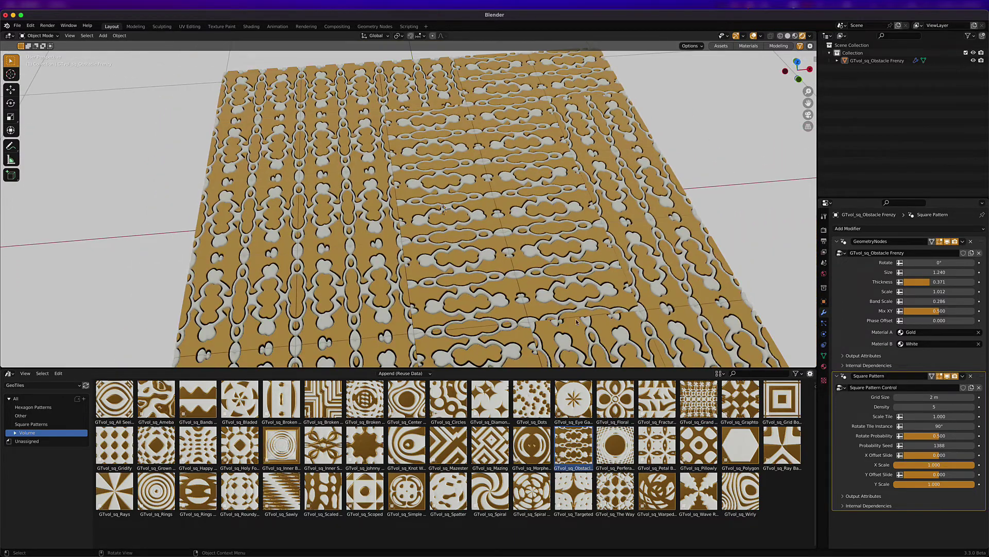
scroll(576, 321, "down", 3)
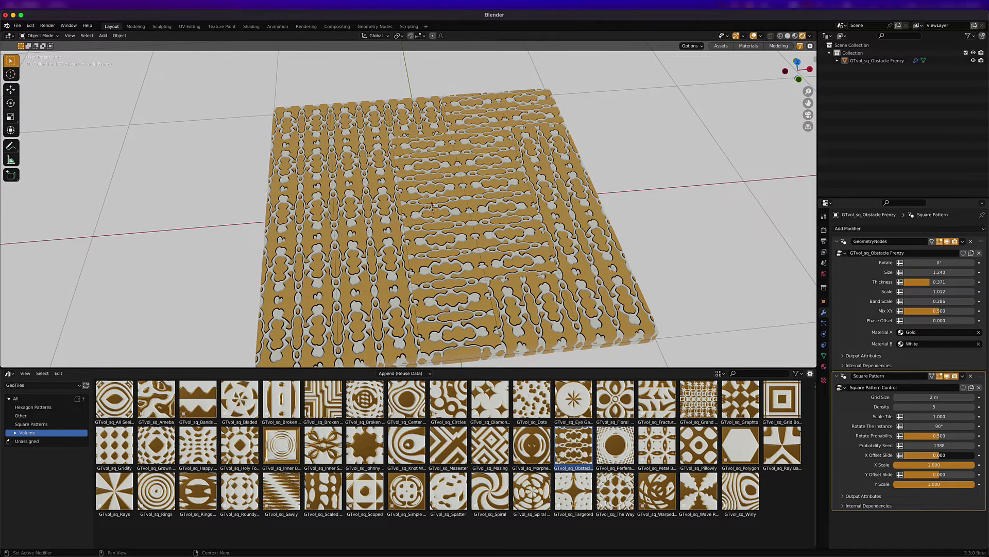
Try an X Offset Slide of -1.000, undo it, and set the Y Offset Slide to -1.000.
left_click_drag(939, 454, 876, 455)
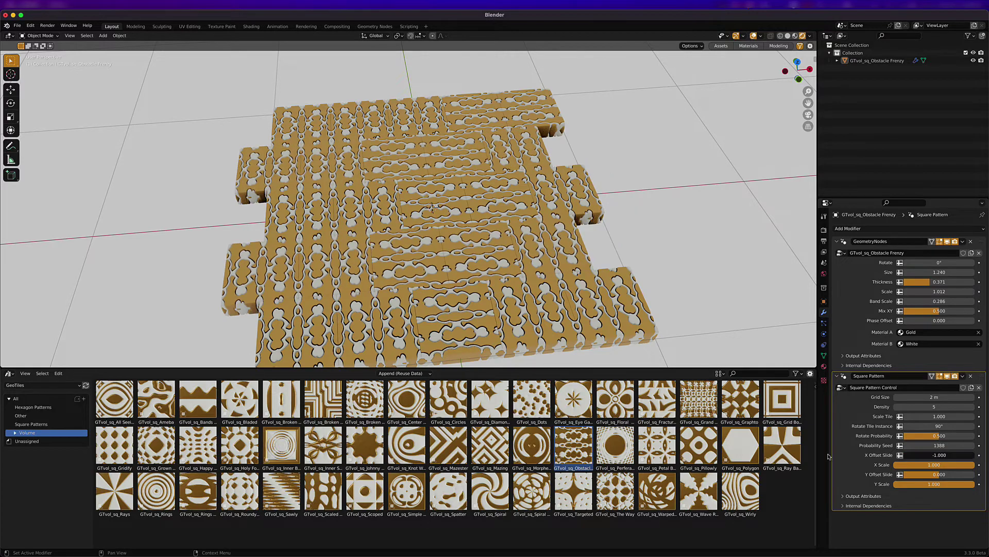
key("ctrl+z")
mouse_move(934, 474)
left_mouse_down()
mouse_move(979, 474)
mouse_move(940, 475)
left_mouse_up()
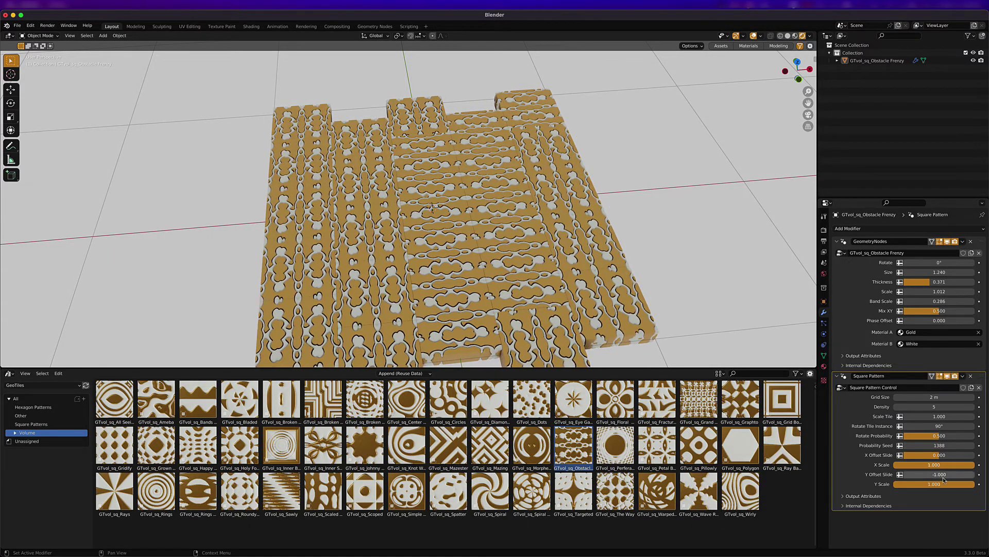
mouse_move(904, 474)
left_mouse_down()
mouse_move(971, 474)
mouse_move(904, 477)
left_mouse_up()
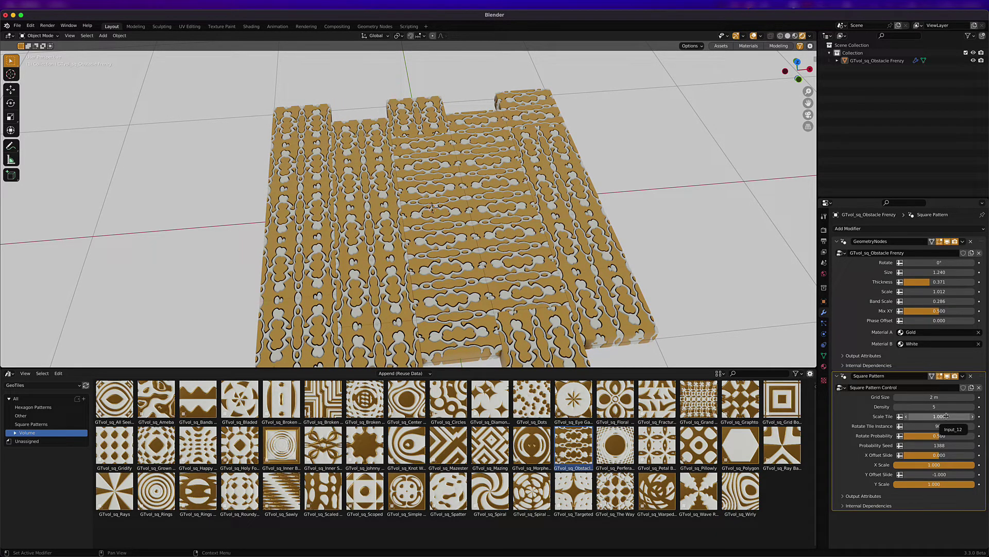
Reduce the Square Pattern's Scale Tile to 0.580 and its Y Scale to 0.638, and view the tiles from above.
left_click_drag(947, 418, 904, 418)
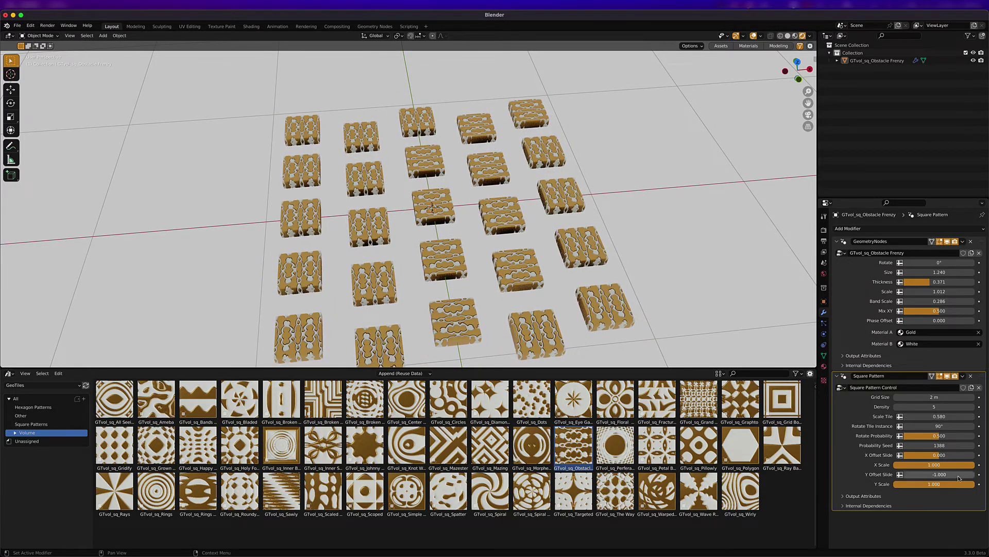
left_click_drag(934, 484, 897, 483)
key("KP_5")
key("KP_7")
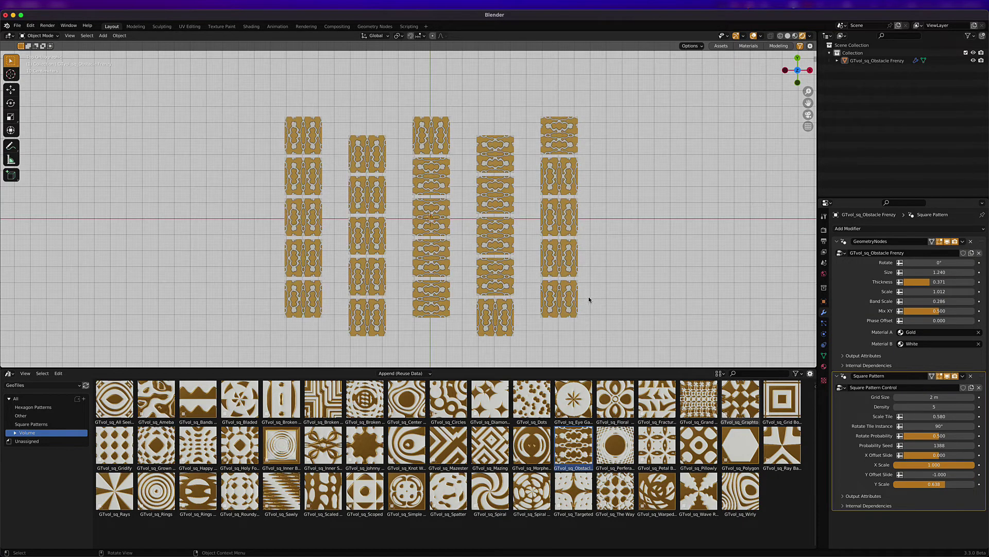